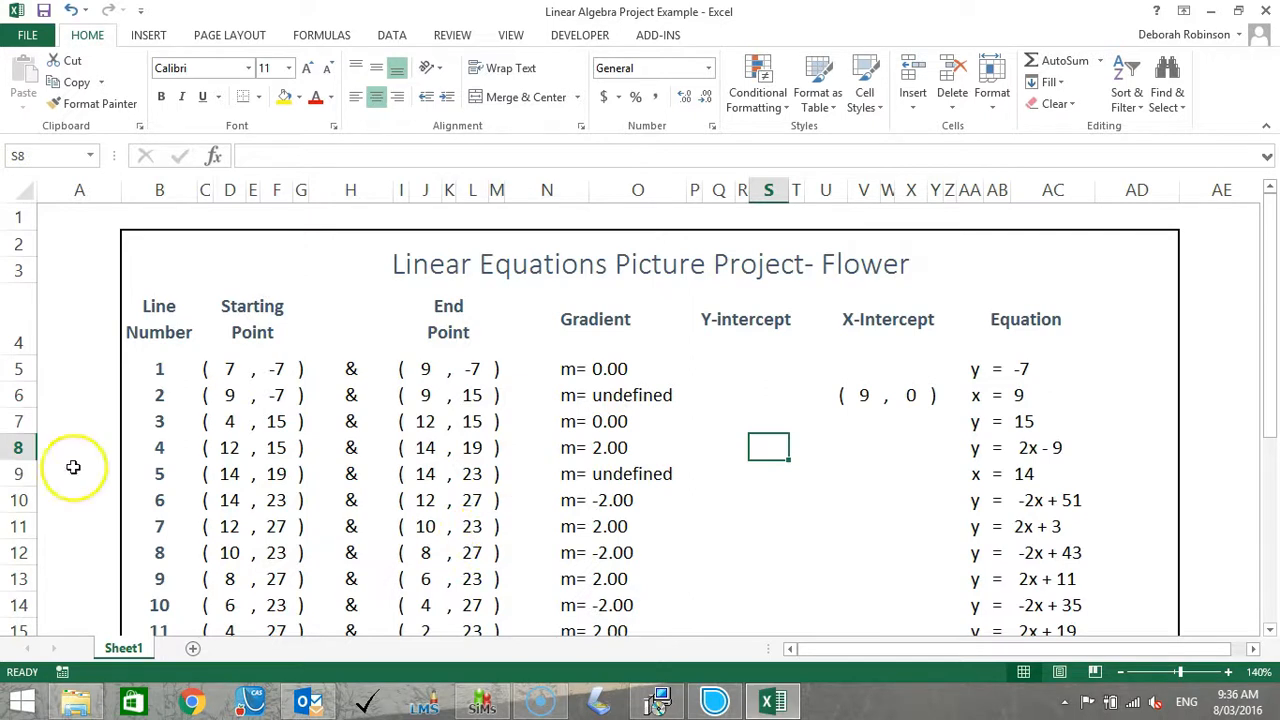
# Hide columns N through Z so the Equation column sits directly beside the End Point column.
pyautogui.moveTo(948, 190); pyautogui.dragTo(548, 210)
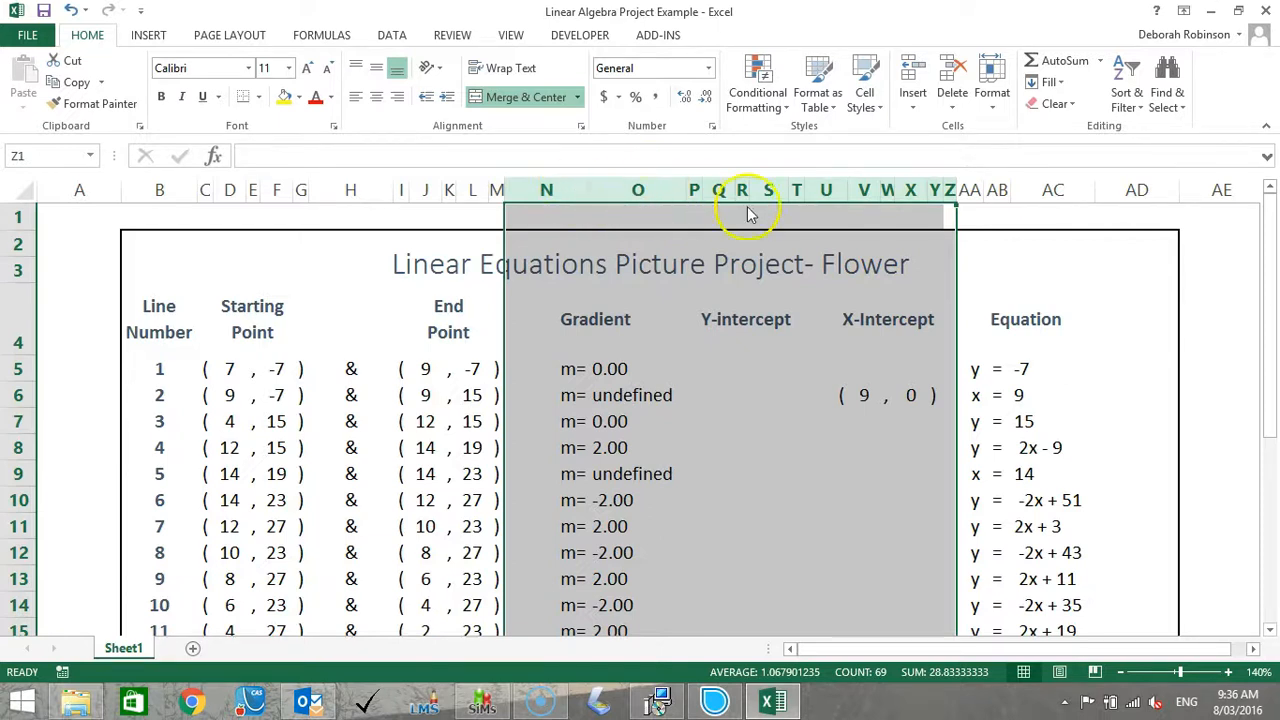
pyautogui.rightClick(548, 192)
pyautogui.click(598, 440)
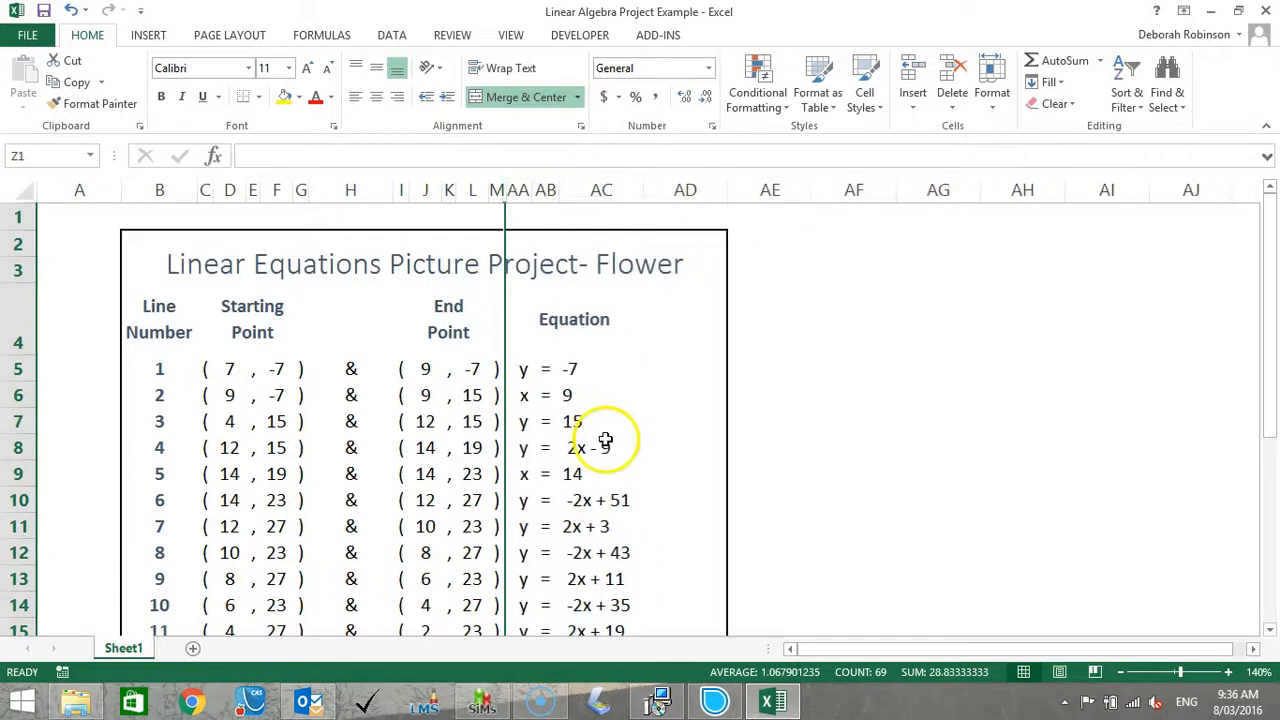
pyautogui.click(735, 424)
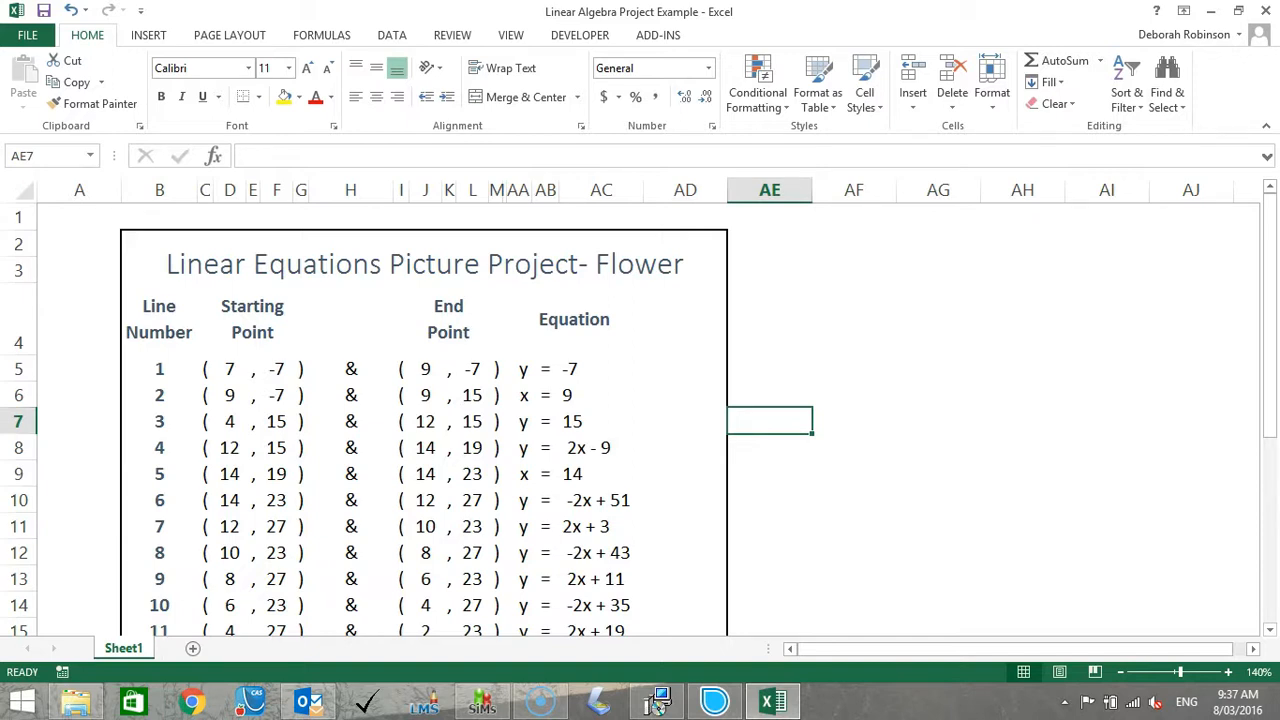
# Bold the x-coordinates 7 and 9 in line 1's starting and end points.
pyautogui.click(522, 369)
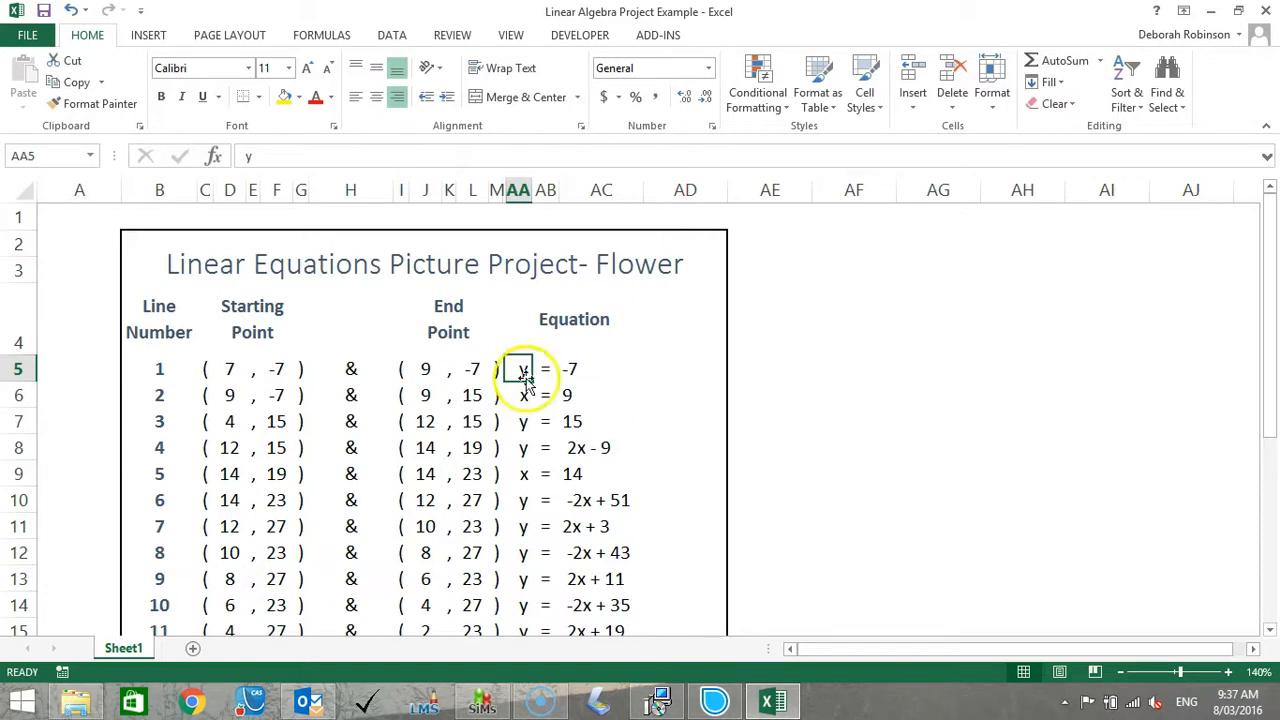
pyautogui.click(425, 369)
pyautogui.click(160, 97)
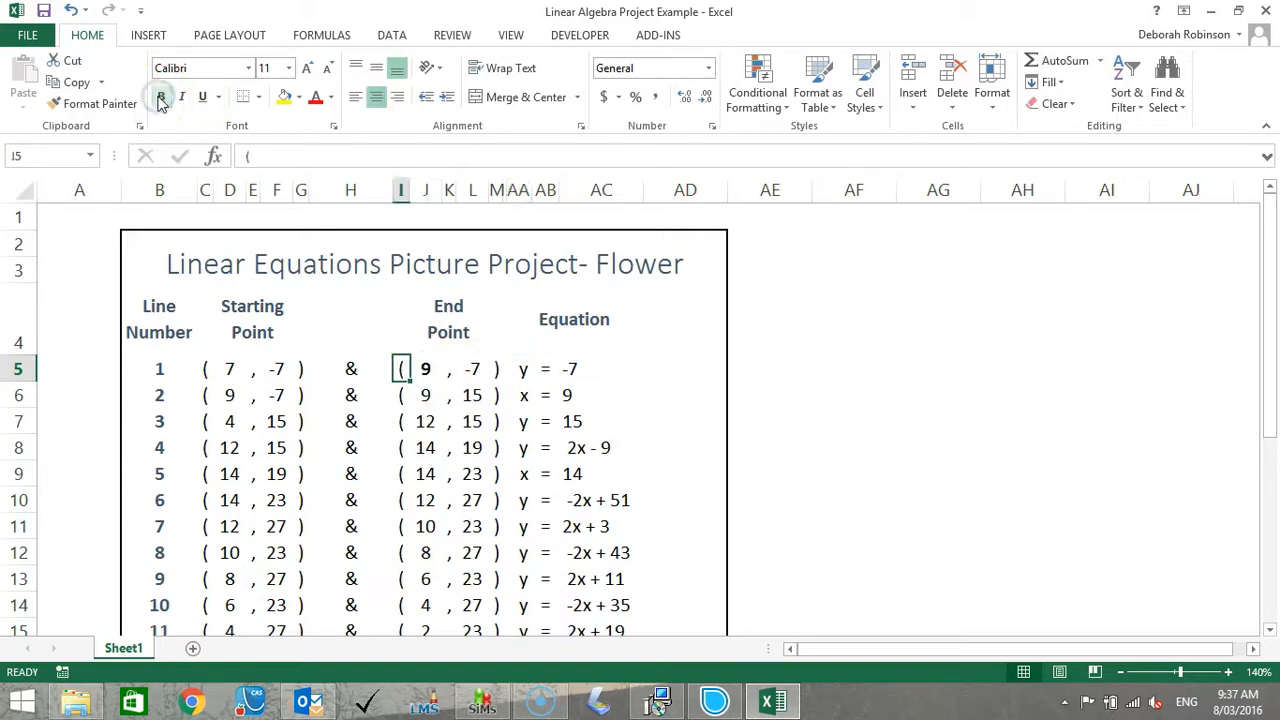
pyautogui.press('Left')
pyautogui.press('Left')
pyautogui.press('Left')
pyautogui.press('Left')
pyautogui.press('Left')
pyautogui.press('Left')
pyautogui.click(160, 97)
# Bold the y-coordinates -7 and 15 in line 2's starting and end points.
pyautogui.press('Down')
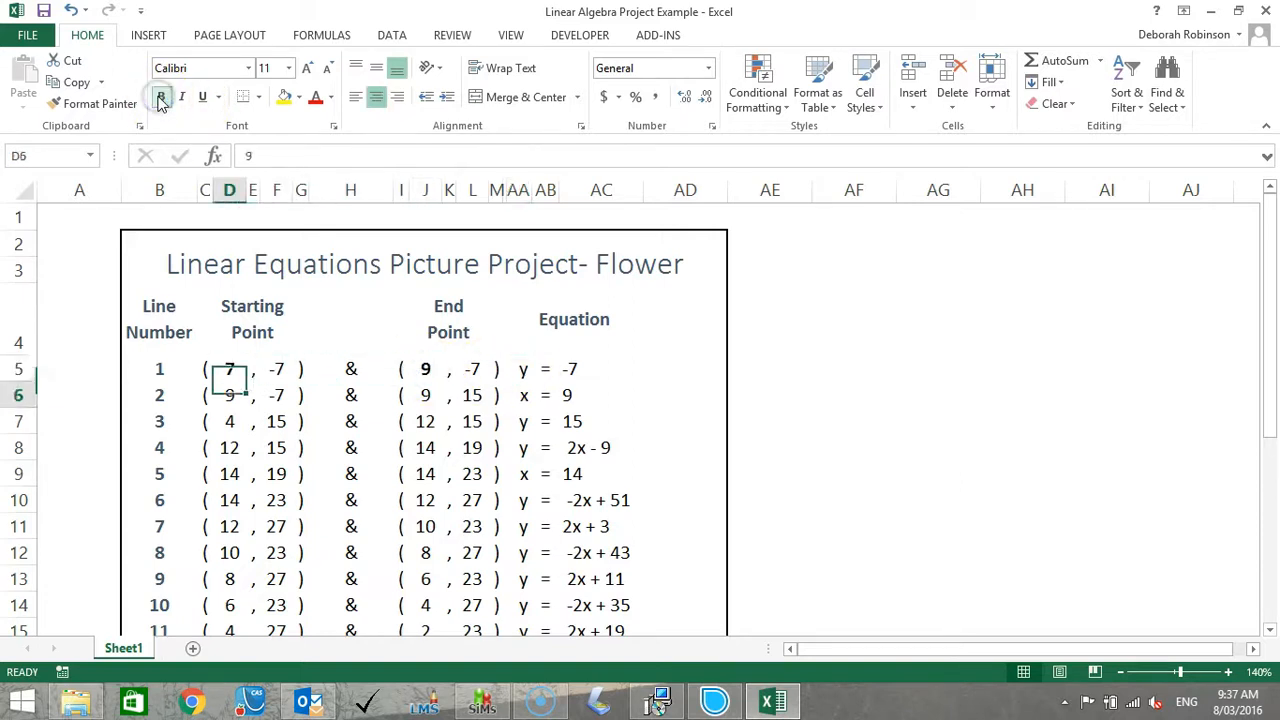
pyautogui.press('Right')
pyautogui.press('Right')
pyautogui.press('Right')
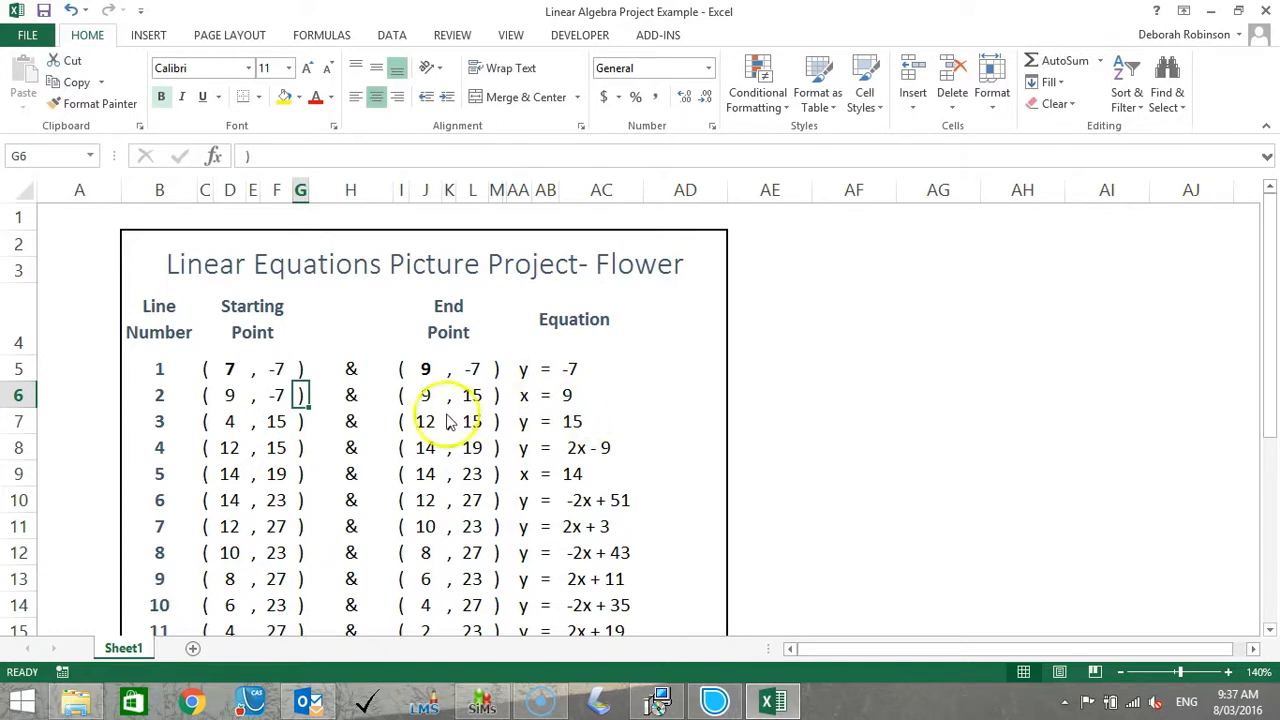
pyautogui.click(427, 396)
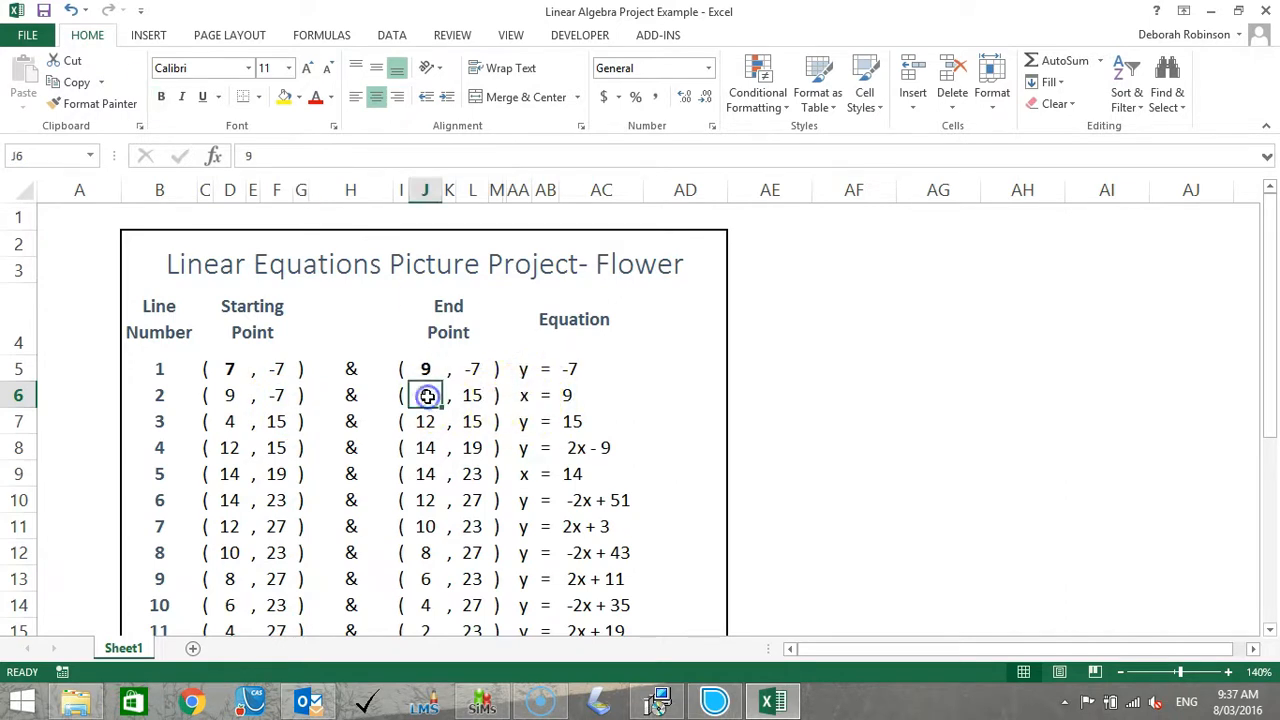
pyautogui.click(472, 396)
pyautogui.click(161, 97)
pyautogui.press('Left')
pyautogui.press('Left')
pyautogui.press('Left')
pyautogui.press('Left')
pyautogui.click(161, 97)
# Bold the x-coordinates 4 and 12 in line 3's starting and end points.
pyautogui.press('Down')
pyautogui.press('Left')
pyautogui.click(162, 99)
pyautogui.press('Right')
pyautogui.press('Right')
pyautogui.press('Right')
pyautogui.press('Right')
pyautogui.press('Right')
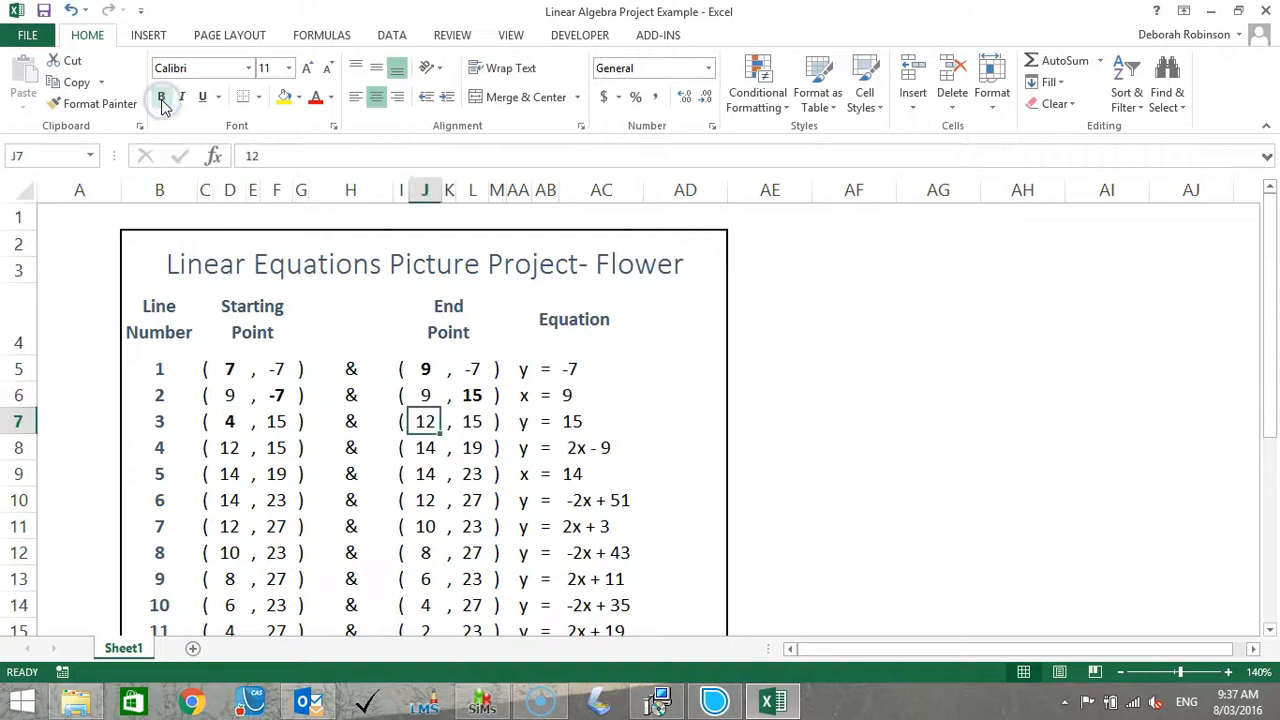
pyautogui.click(162, 99)
# Bold the x-coordinates 12 and 14 in line 4's starting and end points.
pyautogui.press('Down')
pyautogui.click(162, 99)
pyautogui.press('Left')
pyautogui.press('Left')
pyautogui.press('Left')
pyautogui.press('Left')
pyautogui.press('Left')
pyautogui.click(162, 99)
# Bold the y-coordinates 19 and 23 in line 5's starting and end points.
pyautogui.press('Down')
pyautogui.press('Right')
pyautogui.click(162, 99)
pyautogui.press('Right')
pyautogui.press('Right')
pyautogui.press('Right')
pyautogui.press('Right')
pyautogui.press('Right')
pyautogui.press('Right')
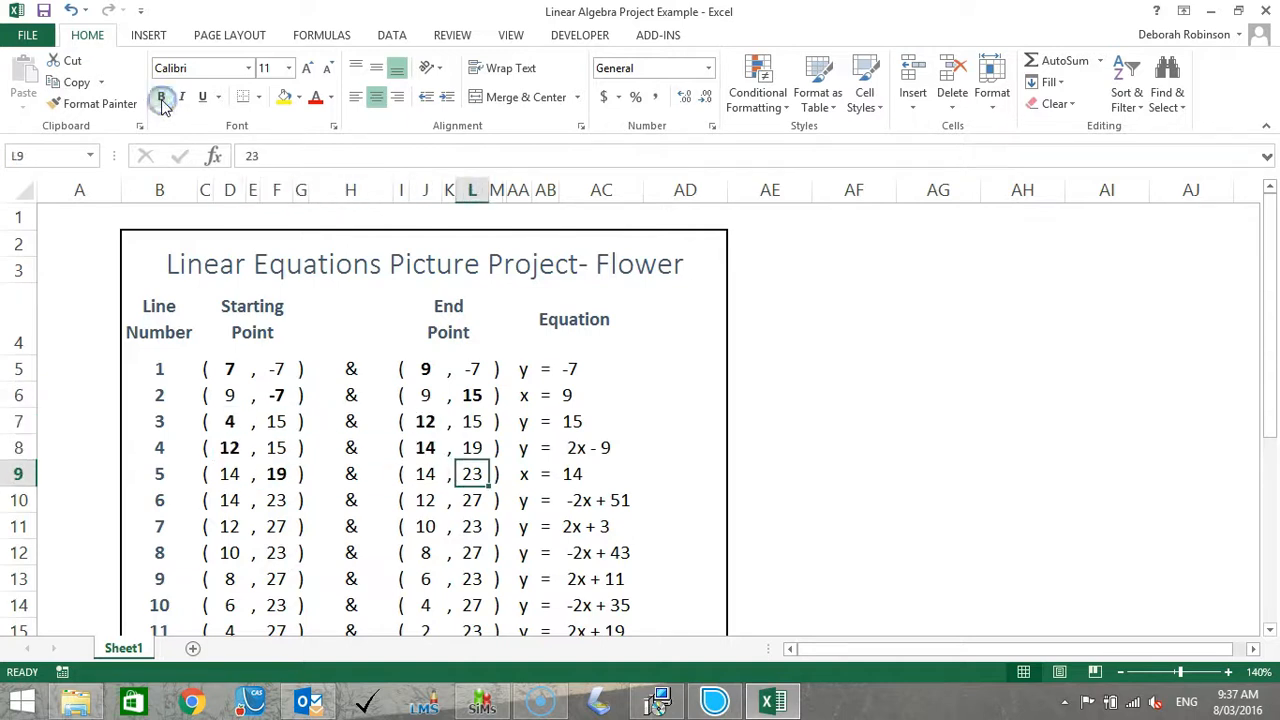
pyautogui.click(162, 99)
# Bold the starting and end x-coordinates of line 6 (14 and 12) and line 7 (12 and 10).
pyautogui.press('Down')
pyautogui.press('Left')
pyautogui.press('Left')
pyautogui.press('Left')
pyautogui.press('Left')
pyautogui.press('Left')
pyautogui.press('Left')
pyautogui.press('Left')
pyautogui.press('Left')
pyautogui.click(162, 99)
pyautogui.press('Down')
pyautogui.press('Right')
pyautogui.press('Right')
pyautogui.press('Right')
pyautogui.press('Right')
pyautogui.press('Right')
pyautogui.press('Right')
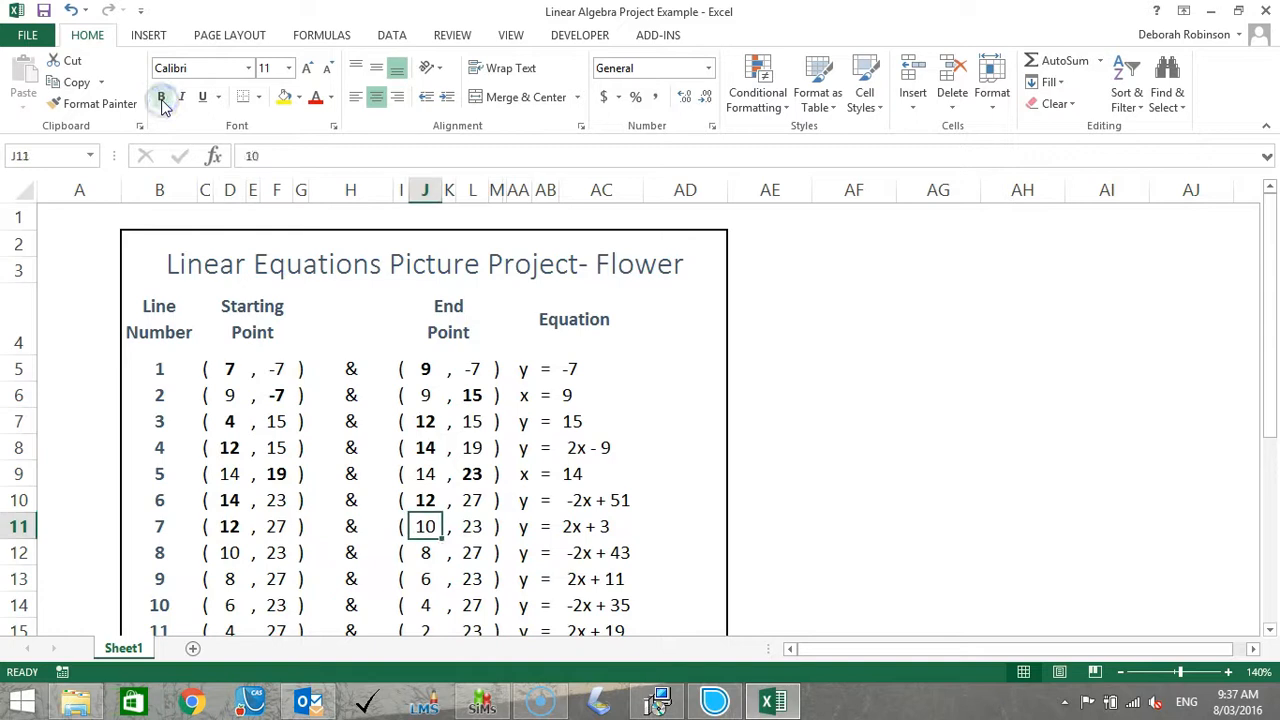
pyautogui.click(162, 99)
# Bold the starting and end x-coordinates of line 8 (10 and 8) and line 9 (8 and 6).
pyautogui.press('Down')
pyautogui.click(162, 99)
pyautogui.press('Left')
pyautogui.press('Left')
pyautogui.press('Left')
pyautogui.press('Left')
# Bold the x-coordinates 6 and 4 in line 10's starting and end points.
pyautogui.press('Left')
pyautogui.press('Left')
pyautogui.click(162, 99)
pyautogui.press('Down')
pyautogui.click(162, 99)
pyautogui.press('Down')
# Bold the x-coordinates 4 and 2 in line 11's starting and end points.
pyautogui.click(162, 99)
pyautogui.press('Left')
pyautogui.press('Left')
pyautogui.press('Left')
pyautogui.press('Left')
pyautogui.press('Left')
pyautogui.press('Left')
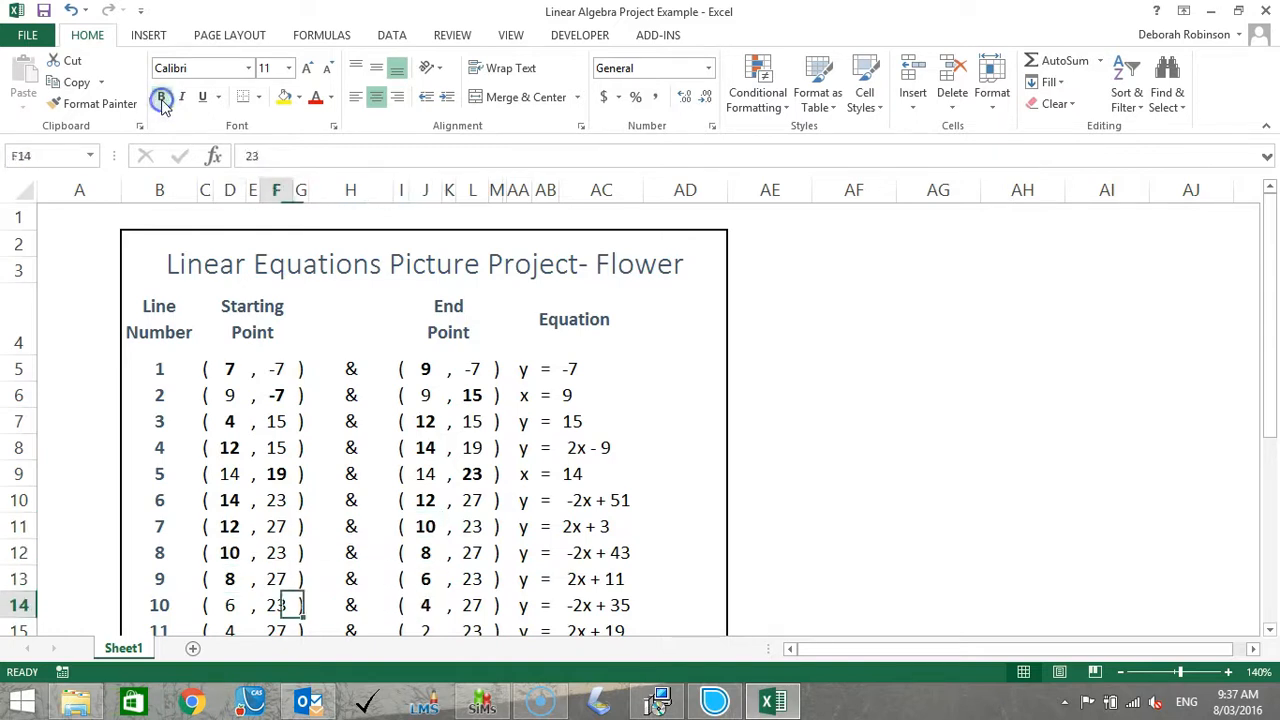
pyautogui.click(162, 99)
pyautogui.press('Down')
pyautogui.press('Down')
pyautogui.press('Down')
pyautogui.press('Down')
pyautogui.press('Down')
pyautogui.press('Down')
pyautogui.press('Down')
pyautogui.press('Down')
pyautogui.press('Down')
pyautogui.press('Down')
pyautogui.press('Down')
pyautogui.press('Down')
pyautogui.press('Down')
pyautogui.press('Down')
pyautogui.press('Up')
pyautogui.press('Up')
pyautogui.press('Up')
pyautogui.press('Up')
pyautogui.press('Up')
pyautogui.press('Up')
pyautogui.press('Up')
pyautogui.press('Up')
pyautogui.press('Up')
pyautogui.press('Up')
pyautogui.press('Up')
pyautogui.press('Up')
pyautogui.press('Up')
pyautogui.click(162, 99)
pyautogui.press('Right')
pyautogui.press('Right')
pyautogui.press('Right')
pyautogui.press('Right')
pyautogui.press('Right')
pyautogui.press('Right')
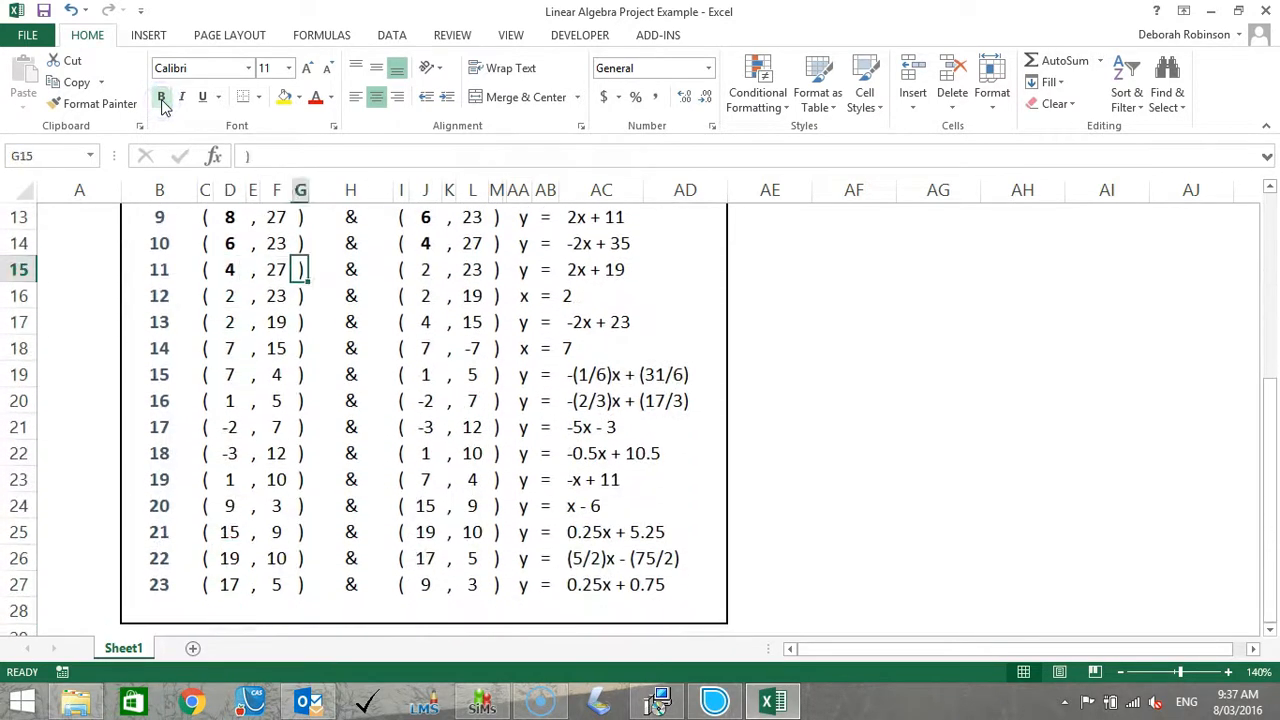
# Bold the y-coordinates 23 and 19 in line 12's starting and end points.
pyautogui.click(162, 99)
pyautogui.press('Down')
pyautogui.press('Right')
pyautogui.press('Right')
pyautogui.click(162, 99)
pyautogui.press('Left')
pyautogui.press('Left')
pyautogui.press('Left')
pyautogui.press('Left')
pyautogui.press('Left')
pyautogui.press('Left')
# Bold the x-coordinates 2 and 4 in line 13's starting and end points.
pyautogui.click(162, 99)
pyautogui.click(162, 99)
pyautogui.press('Right')
pyautogui.press('Right')
pyautogui.press('Right')
pyautogui.press('Right')
pyautogui.press('Right')
pyautogui.press('Right')
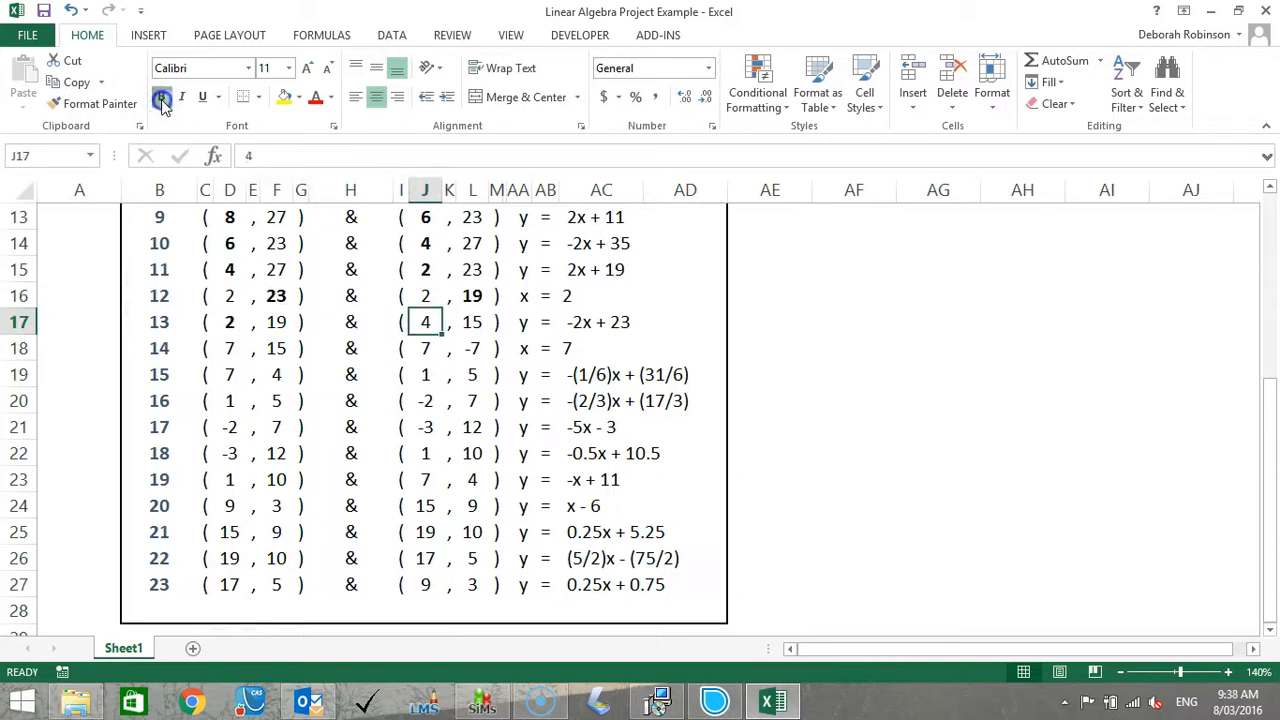
# Bold the y-coordinates 15 and -7 in line 14's starting and end points.
pyautogui.click(162, 99)
pyautogui.press('Down')
pyautogui.press('Right')
pyautogui.press('Right')
# Bold the x-coordinates 7 and 1 in line 15's starting and end points.
pyautogui.click(162, 99)
pyautogui.press('Left')
pyautogui.press('Left')
pyautogui.press('Left')
pyautogui.press('Left')
pyautogui.press('Left')
pyautogui.press('Left')
# Bold the starting and end x-coordinates of lines 16, 17 and 18.
pyautogui.click(162, 99)
pyautogui.press('Down')
pyautogui.press('Left')
pyautogui.press('Left')
pyautogui.press('Right')
pyautogui.press('Right')
pyautogui.press('Right')
pyautogui.press('Right')
pyautogui.click(162, 99)
pyautogui.press('Down')
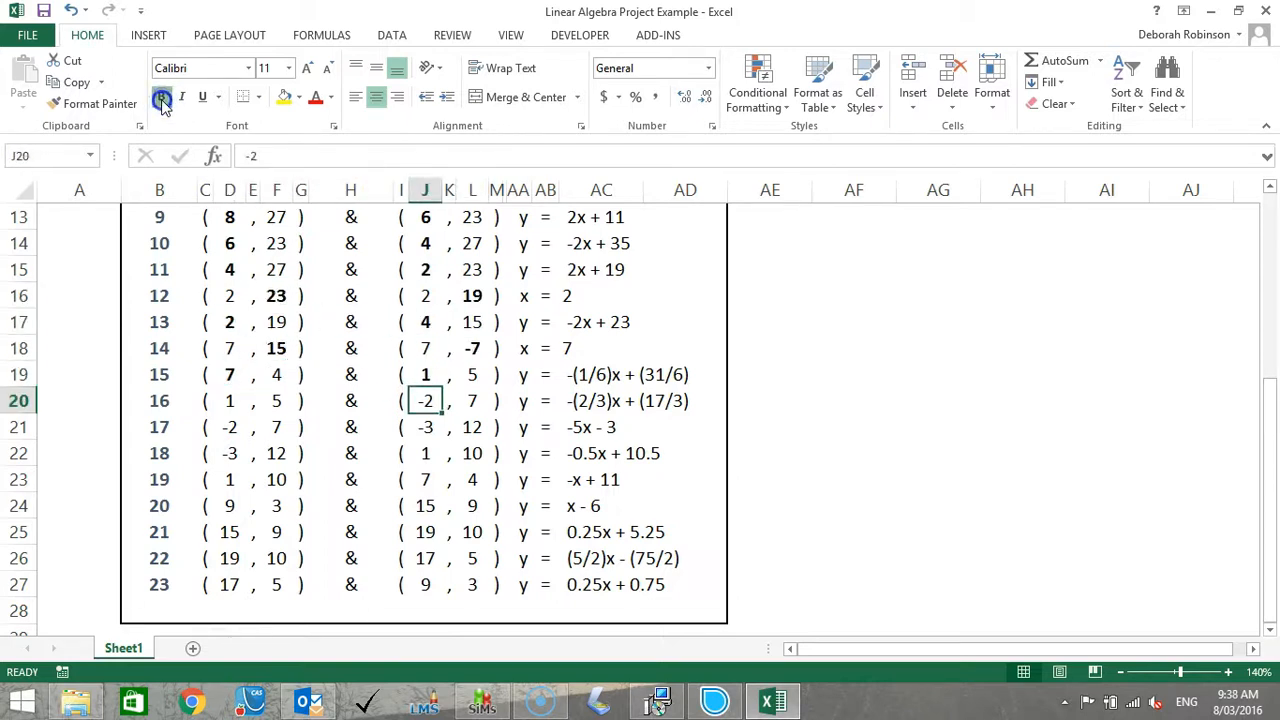
pyautogui.click(162, 99)
pyautogui.press('Left')
pyautogui.press('Left')
pyautogui.press('Left')
pyautogui.press('Left')
pyautogui.press('Left')
pyautogui.press('Left')
pyautogui.click(162, 99)
pyautogui.press('Down')
# Bold the x-coordinates 1 and 7 in line 19's starting and end points.
pyautogui.click(162, 99)
pyautogui.press('Left')
# Bold the starting and end x-coordinates of line 20 (9 and 15) and line 21 (15 and 19).
pyautogui.click(162, 99)
pyautogui.press('Down')
pyautogui.press('Right')
pyautogui.press('Right')
pyautogui.press('Right')
pyautogui.press('Right')
pyautogui.press('Right')
pyautogui.press('Right')
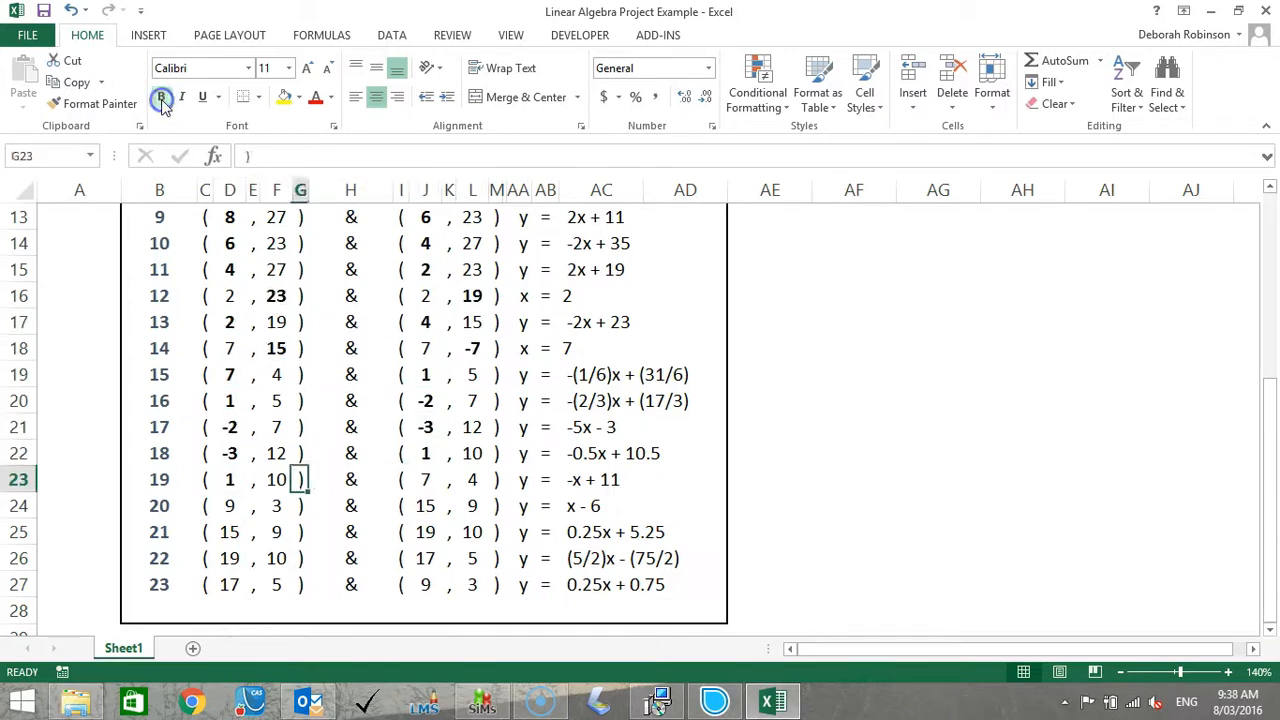
pyautogui.click(162, 99)
pyautogui.press('Down')
pyautogui.click(162, 99)
pyautogui.press('Left')
pyautogui.press('Left')
pyautogui.press('Left')
pyautogui.press('Left')
pyautogui.press('Left')
pyautogui.press('Left')
# Bold the x-coordinates 19 and 17 in line 22's starting and end points.
pyautogui.click(162, 99)
pyautogui.press('Right')
pyautogui.press('Right')
pyautogui.click(162, 99)
pyautogui.press('Down')
pyautogui.click(162, 99)
pyautogui.press('Left')
pyautogui.press('Left')
pyautogui.press('Left')
pyautogui.press('Left')
pyautogui.press('Left')
pyautogui.press('Left')
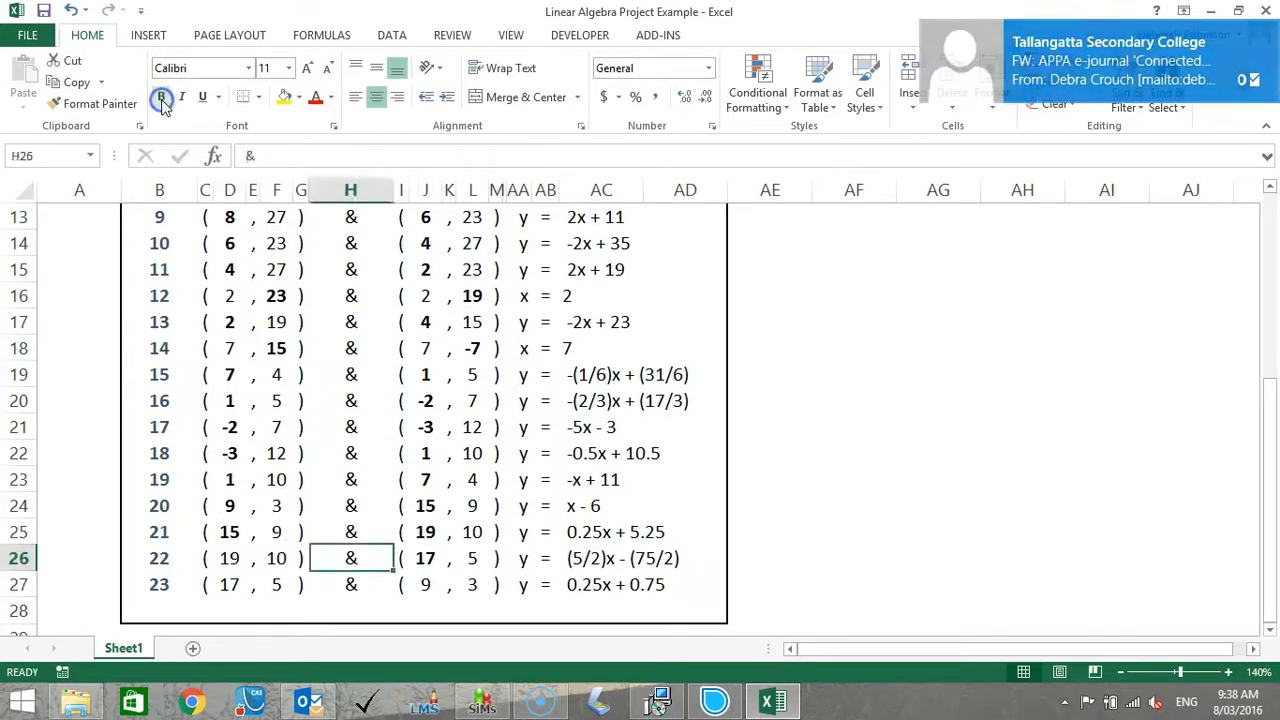
pyautogui.click(162, 99)
pyautogui.press('Down')
pyautogui.click(162, 99)
# Restore the spreadsheet window to a smaller size and fit it to the right part of the display at full height.
pyautogui.moveTo(1267, 415); pyautogui.dragTo(1266, 229)
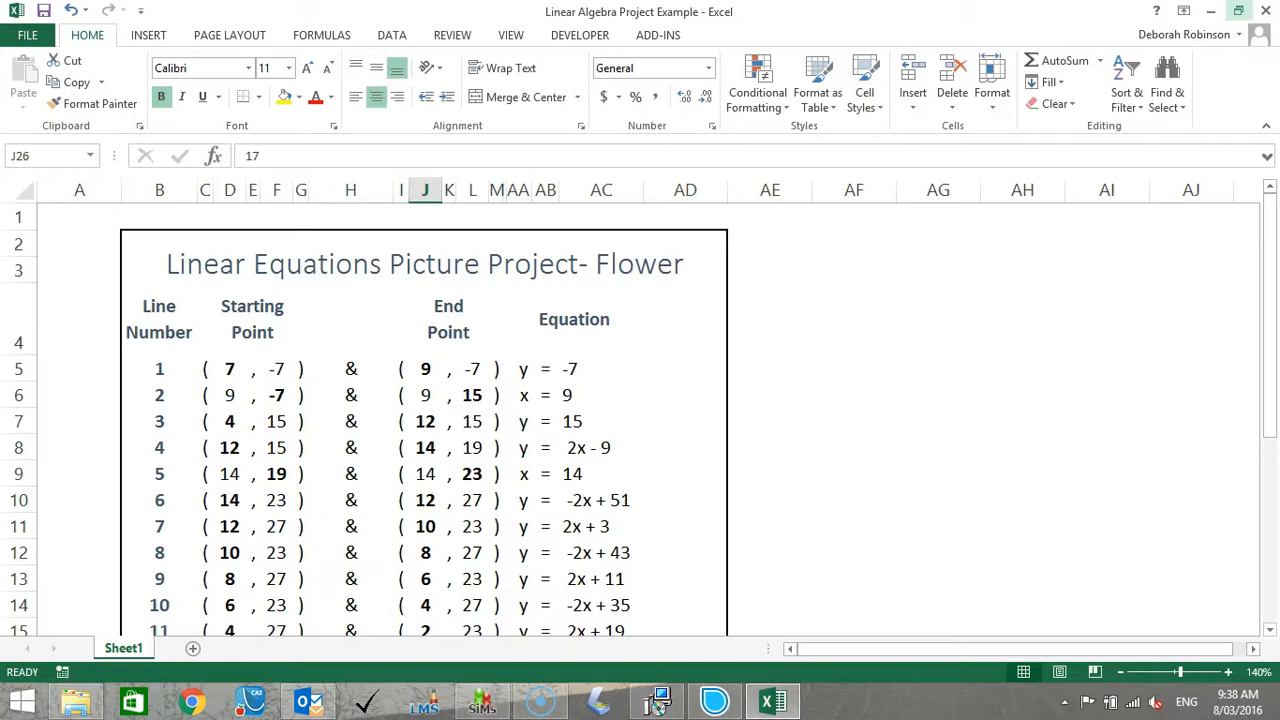
pyautogui.click(1238, 11)
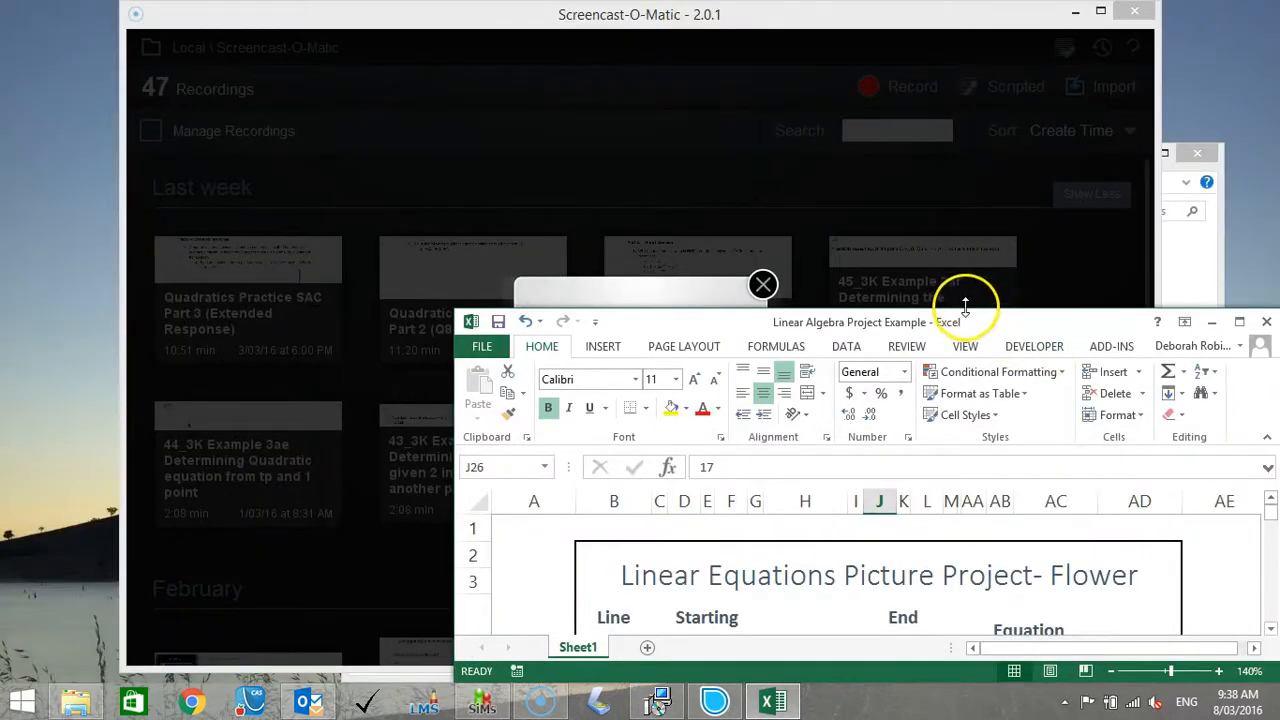
pyautogui.moveTo(968, 313); pyautogui.dragTo(968, 2)
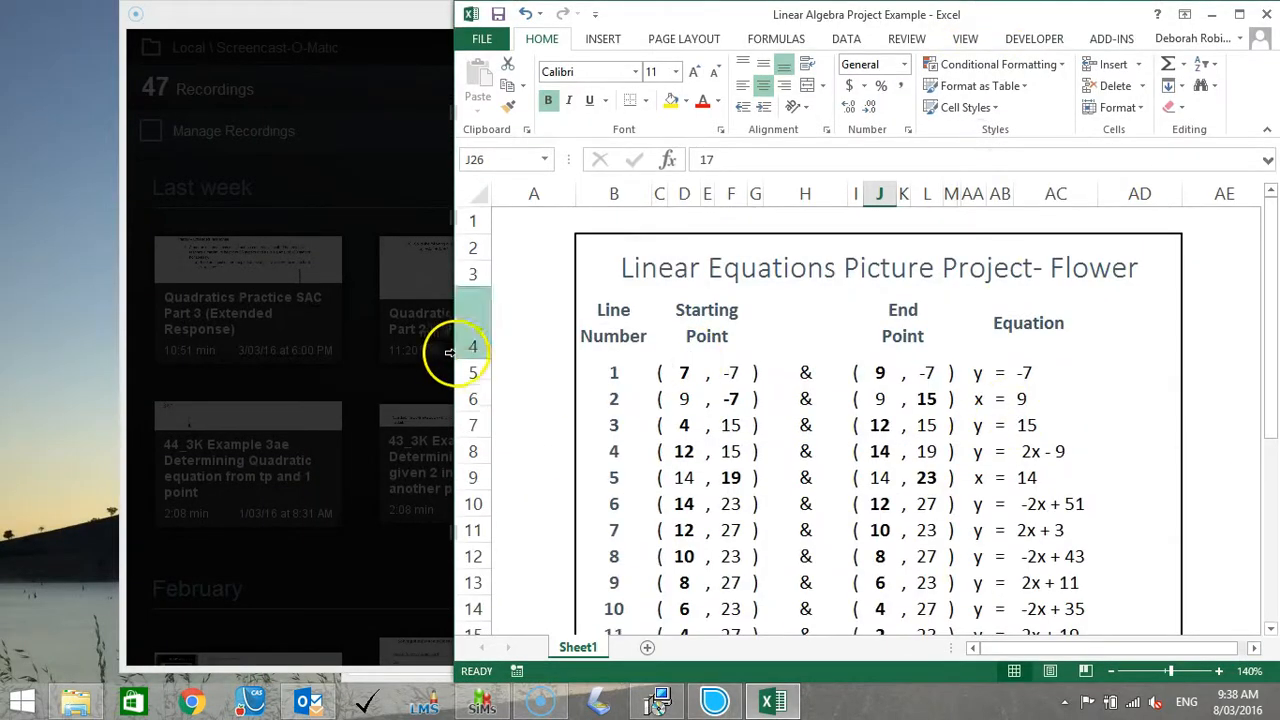
pyautogui.moveTo(453, 366); pyautogui.dragTo(526, 373)
# Search the installed programs for Graphmatica and launch it.
pyautogui.click(18, 705)
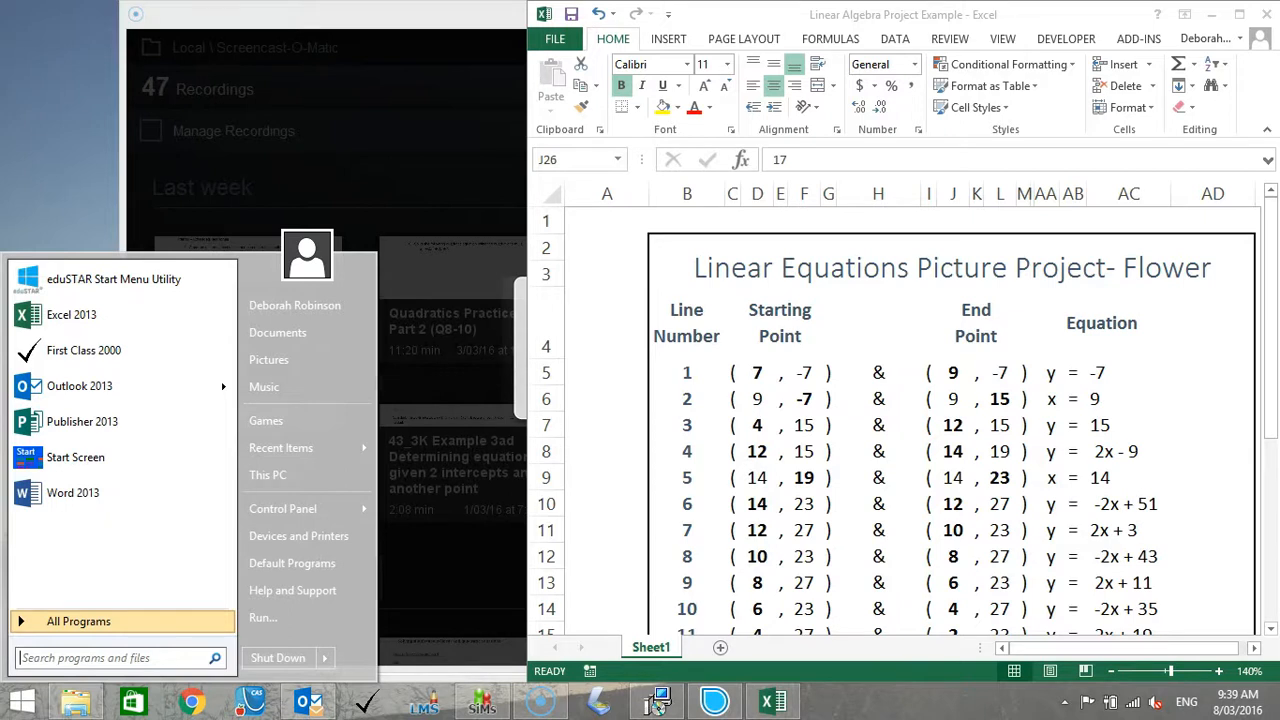
pyautogui.click(45, 660)
pyautogui.write('Graphm')
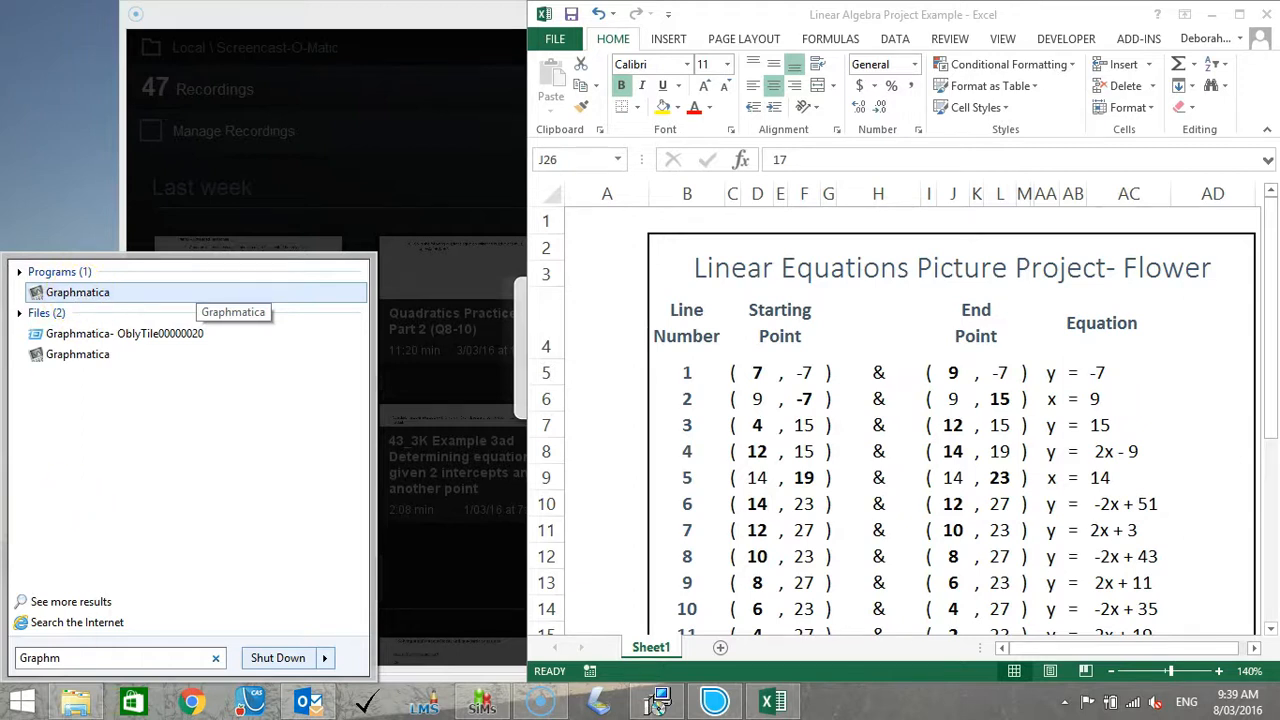
pyautogui.write('atica')
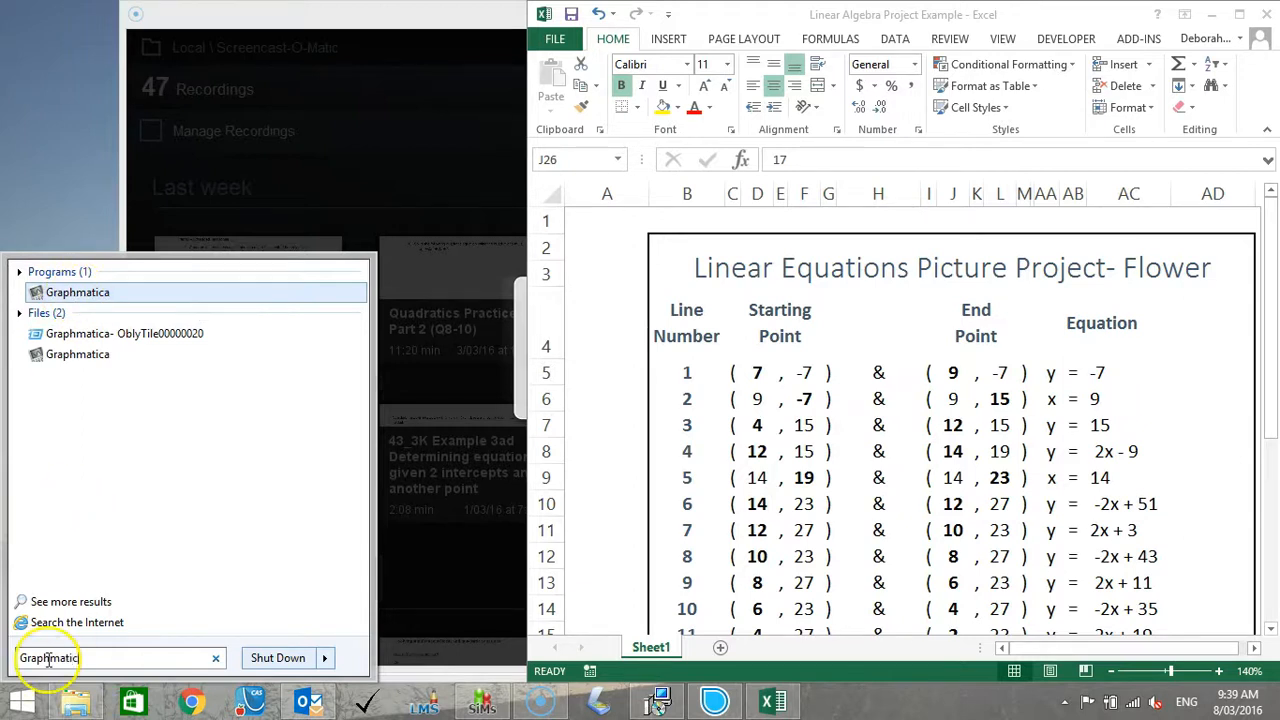
pyautogui.click(79, 299)
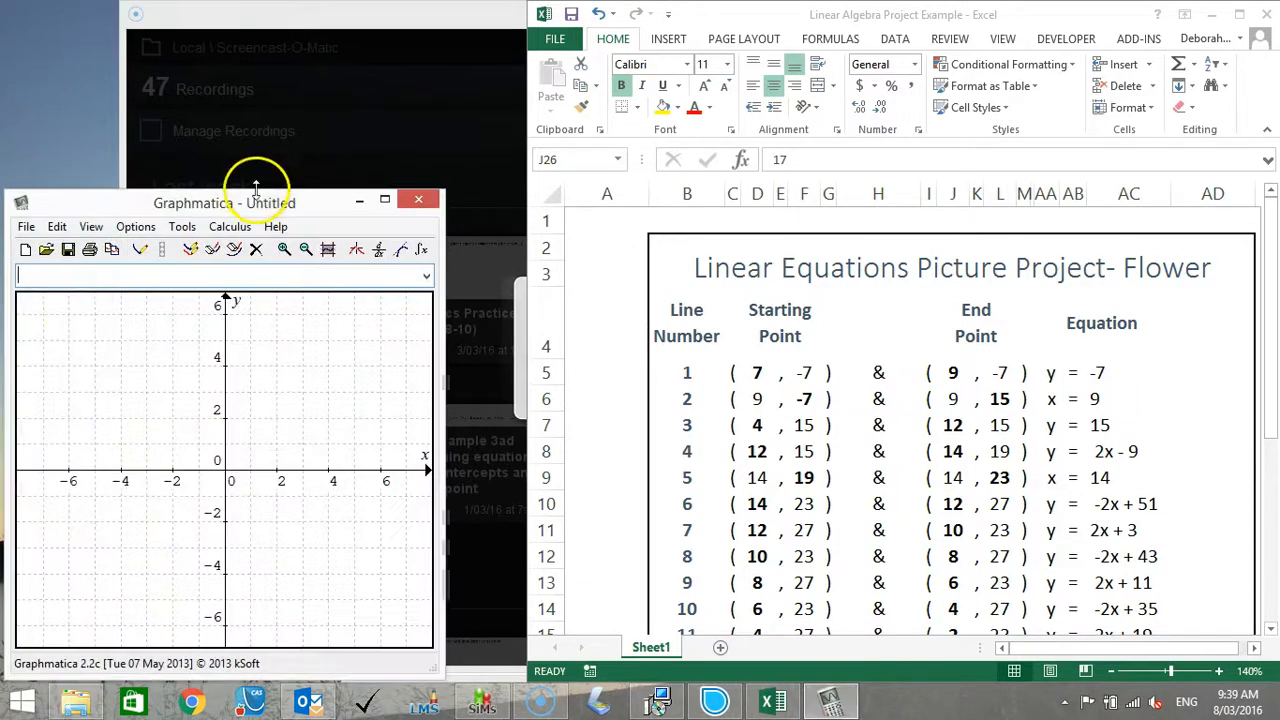
# Resize the Graphmatica window to full height and widen it until it meets the spreadsheet window.
pyautogui.moveTo(257, 188); pyautogui.dragTo(259, 3)
pyautogui.moveTo(448, 250); pyautogui.dragTo(498, 250)
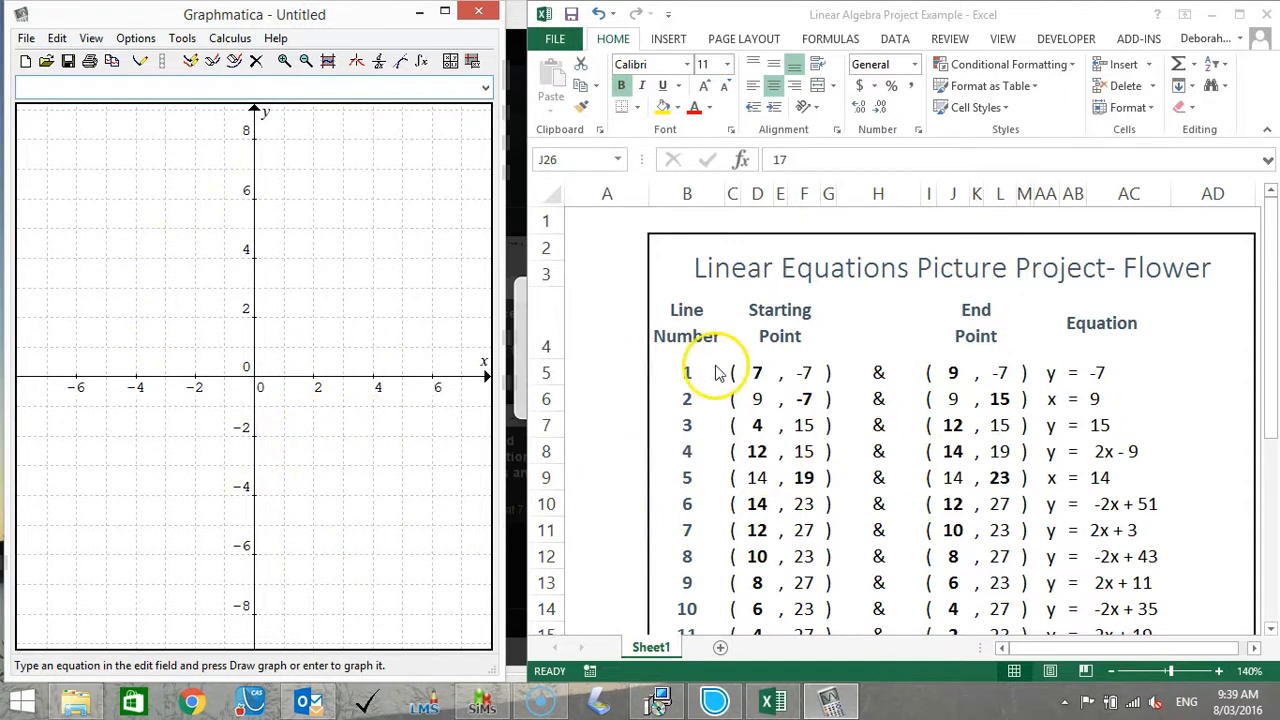
pyautogui.moveTo(505, 251); pyautogui.dragTo(520, 252)
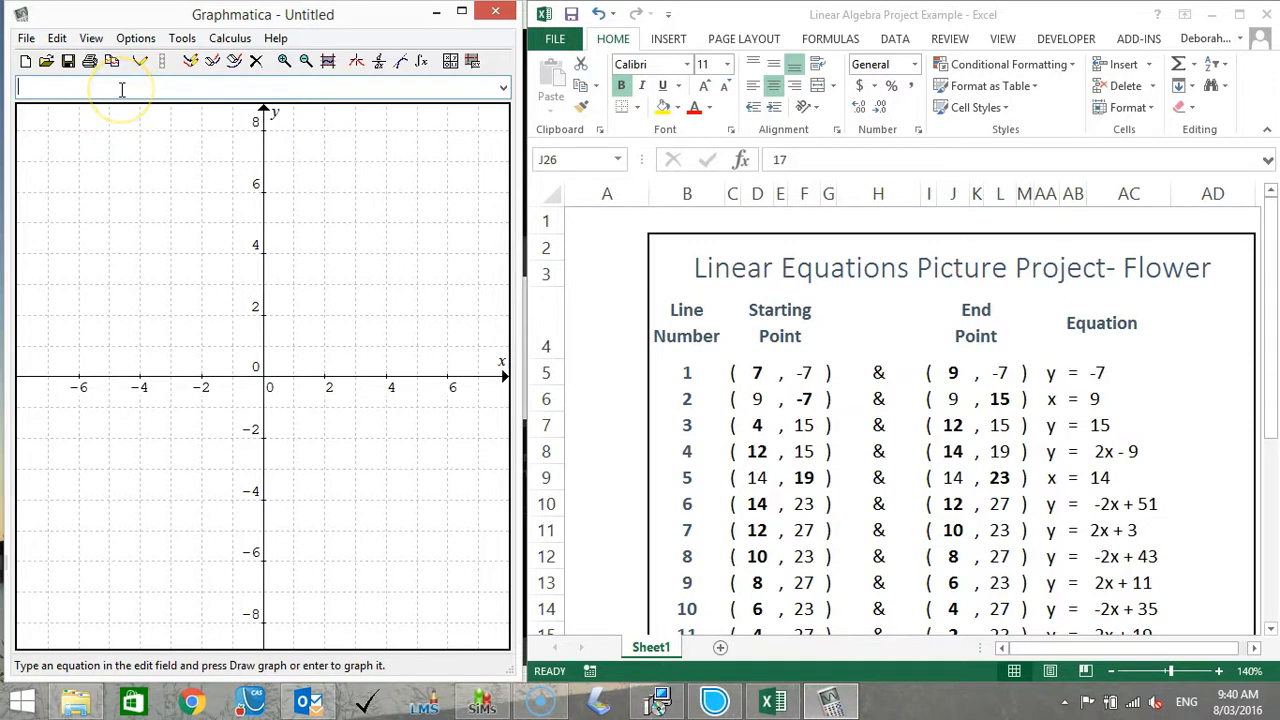
# Graph the equation y=-7 in Graphmatica.
pyautogui.write('y=-7')
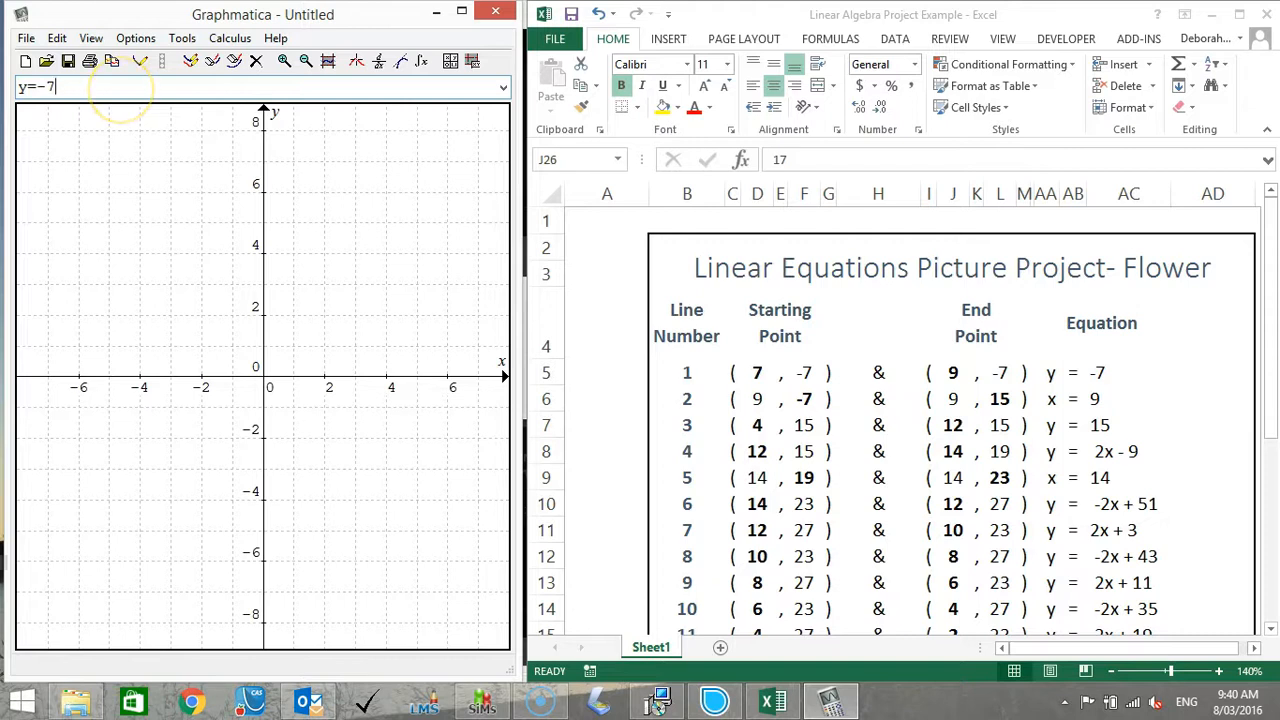
pyautogui.press('Return')
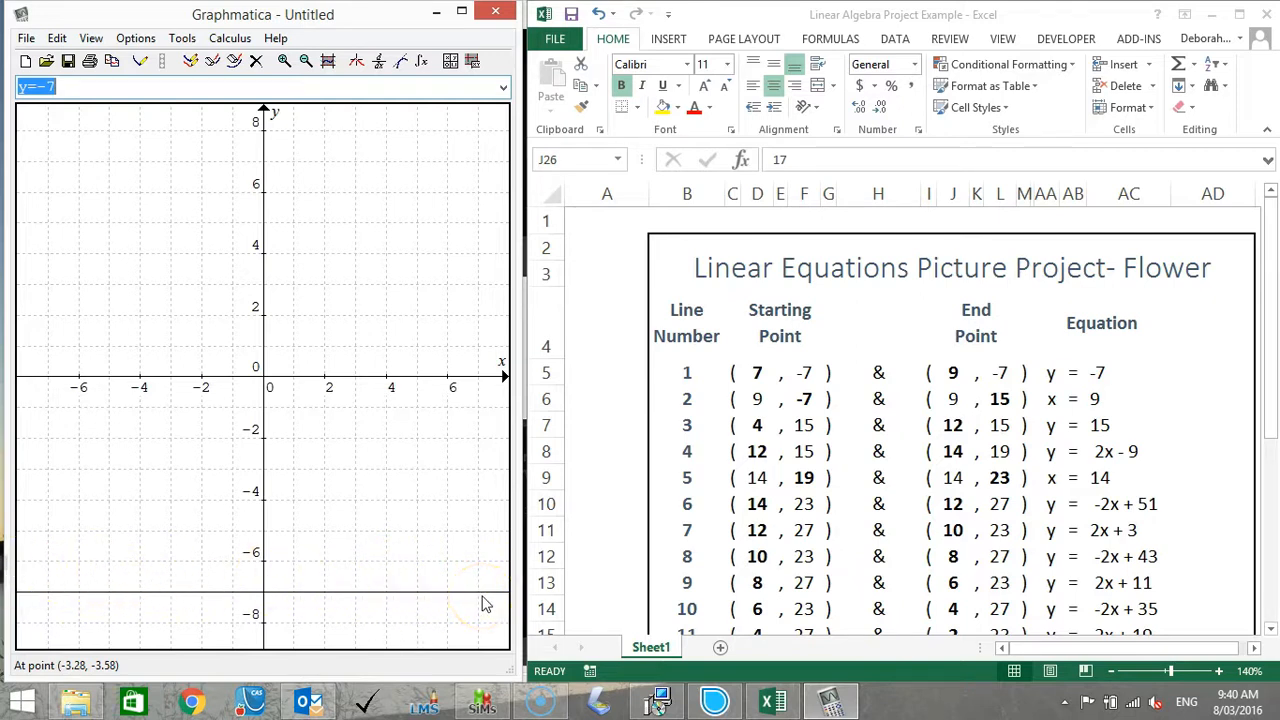
pyautogui.click(422, 575)
pyautogui.click(420, 660)
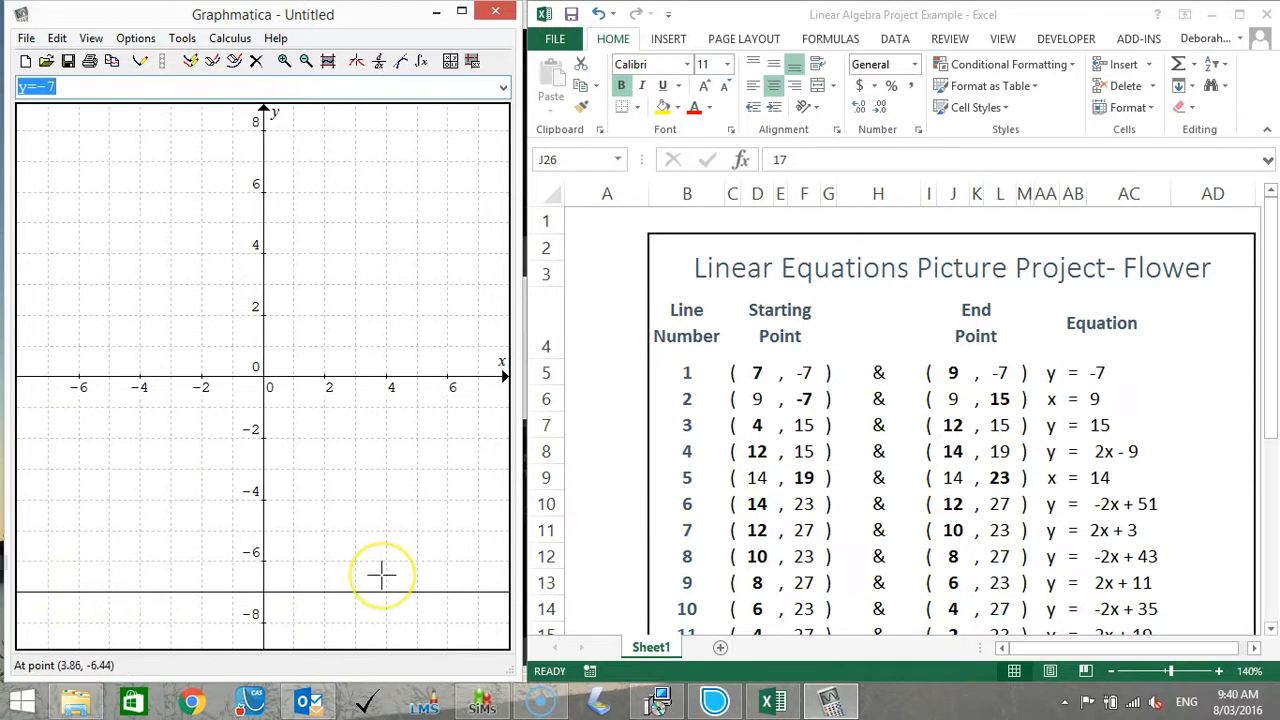
# Recall y=-7, add the domain restriction to make it y=-7 {x:7,9}, and graph it.
pyautogui.click(502, 87)
pyautogui.click(431, 113)
pyautogui.click(369, 85)
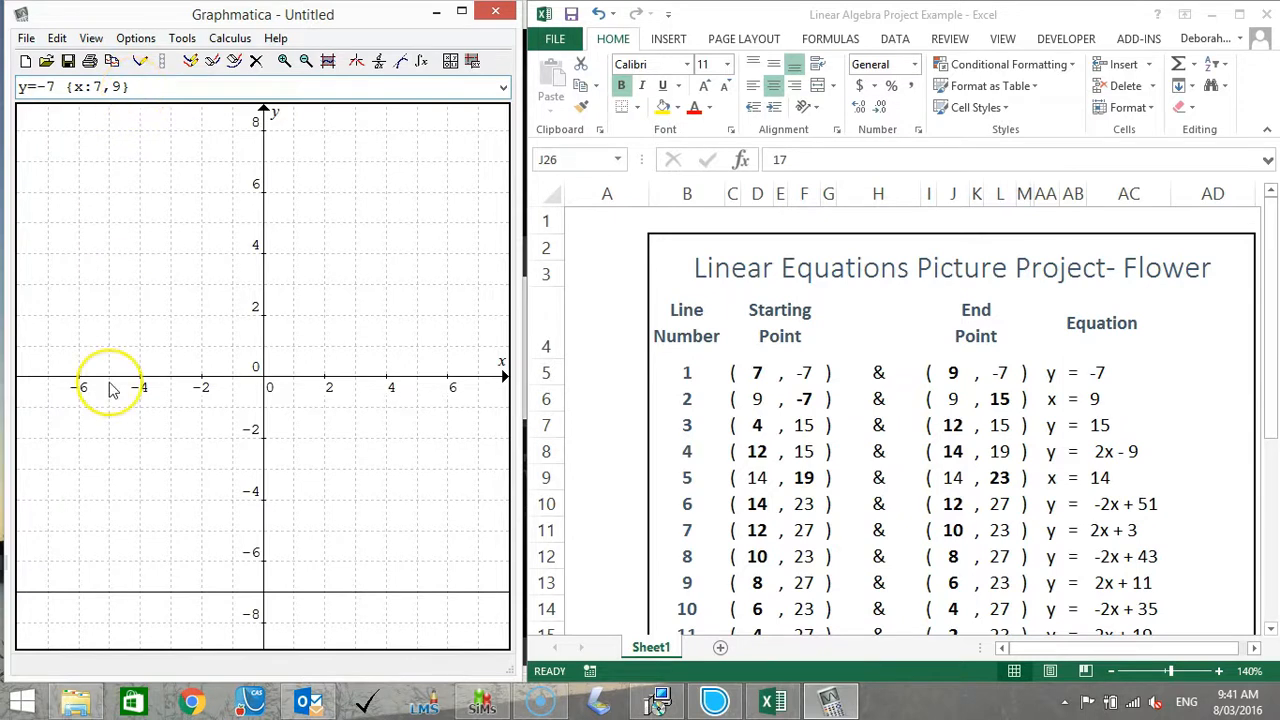
pyautogui.click(903, 335)
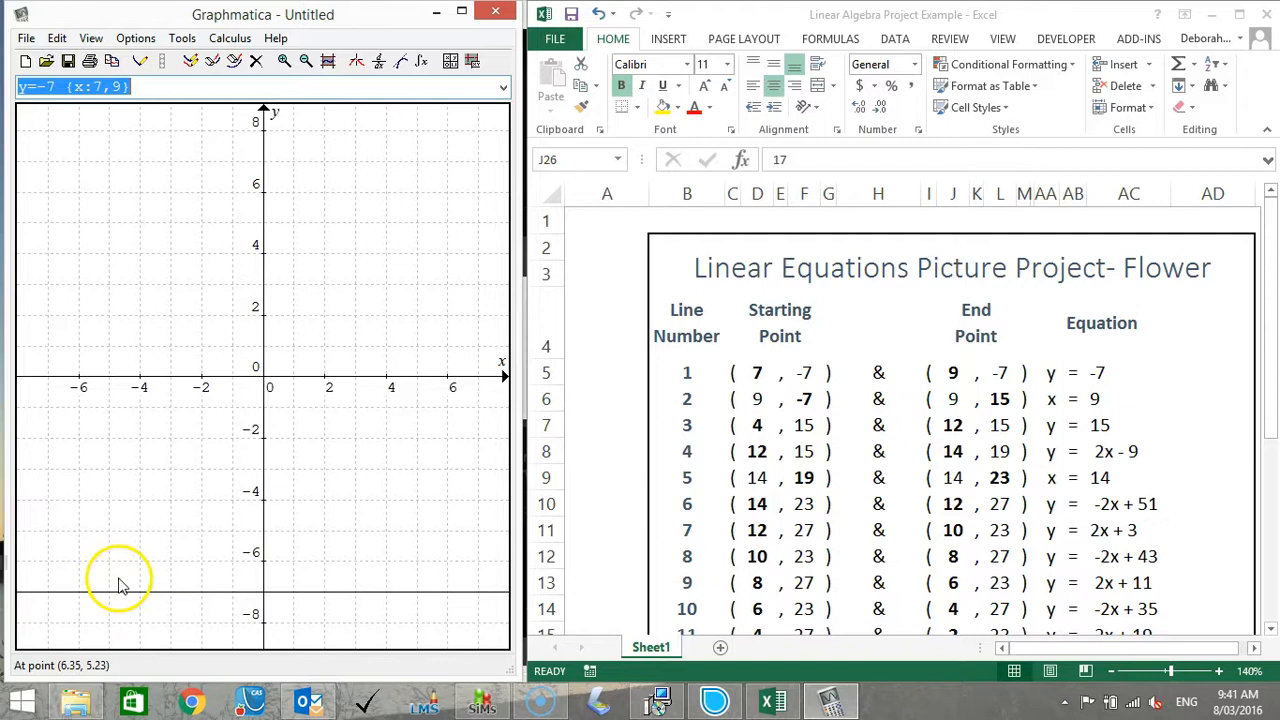
# Delete the unrestricted equation y=-7 from the graph.
pyautogui.click(503, 87)
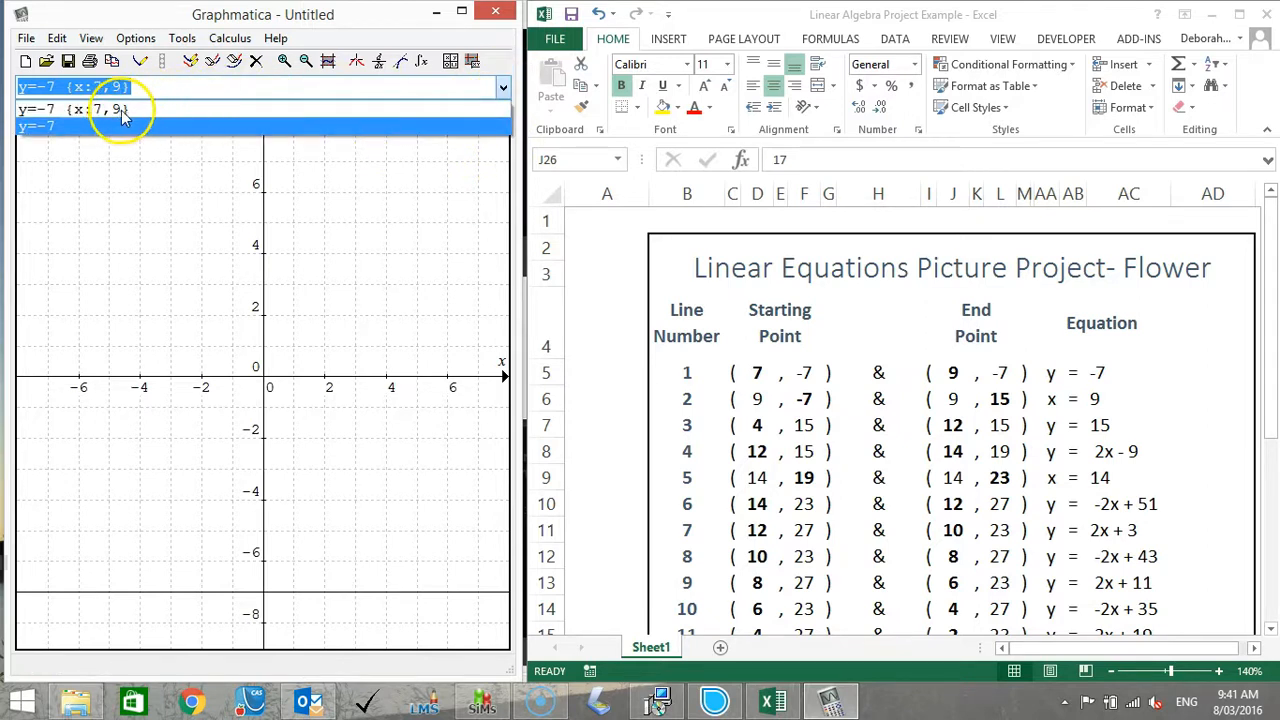
pyautogui.click(58, 138)
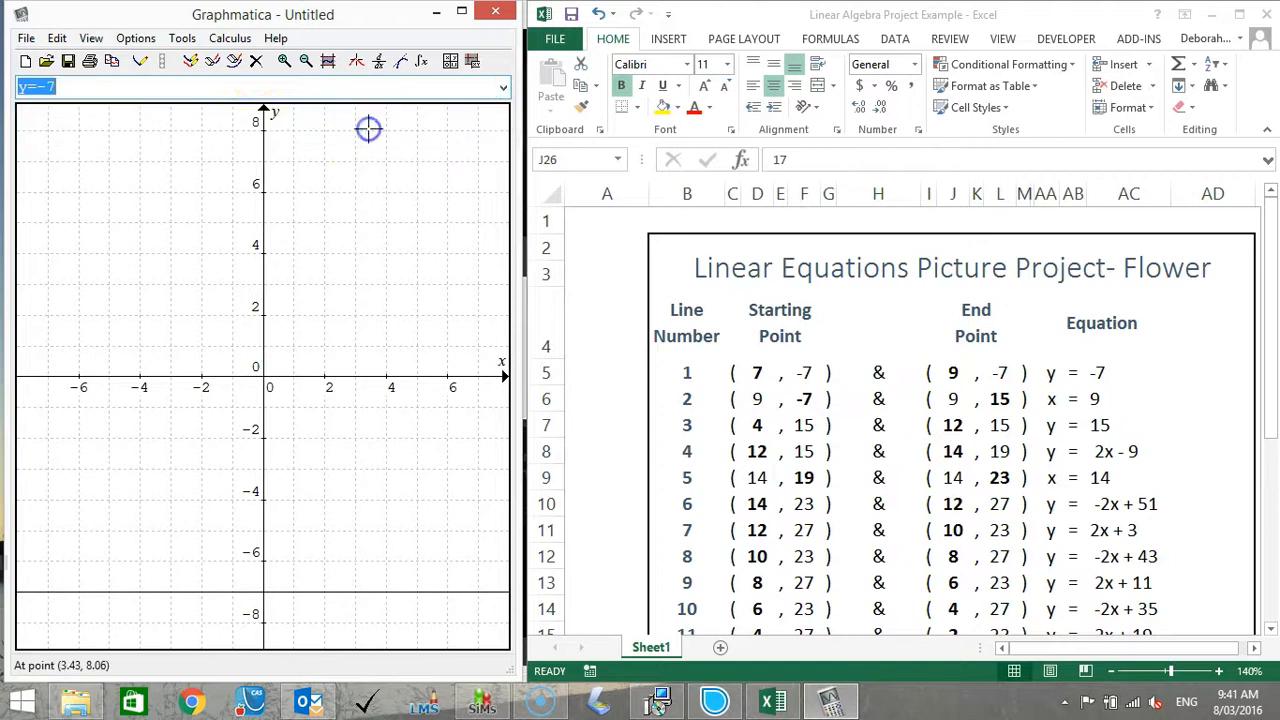
pyautogui.click(256, 61)
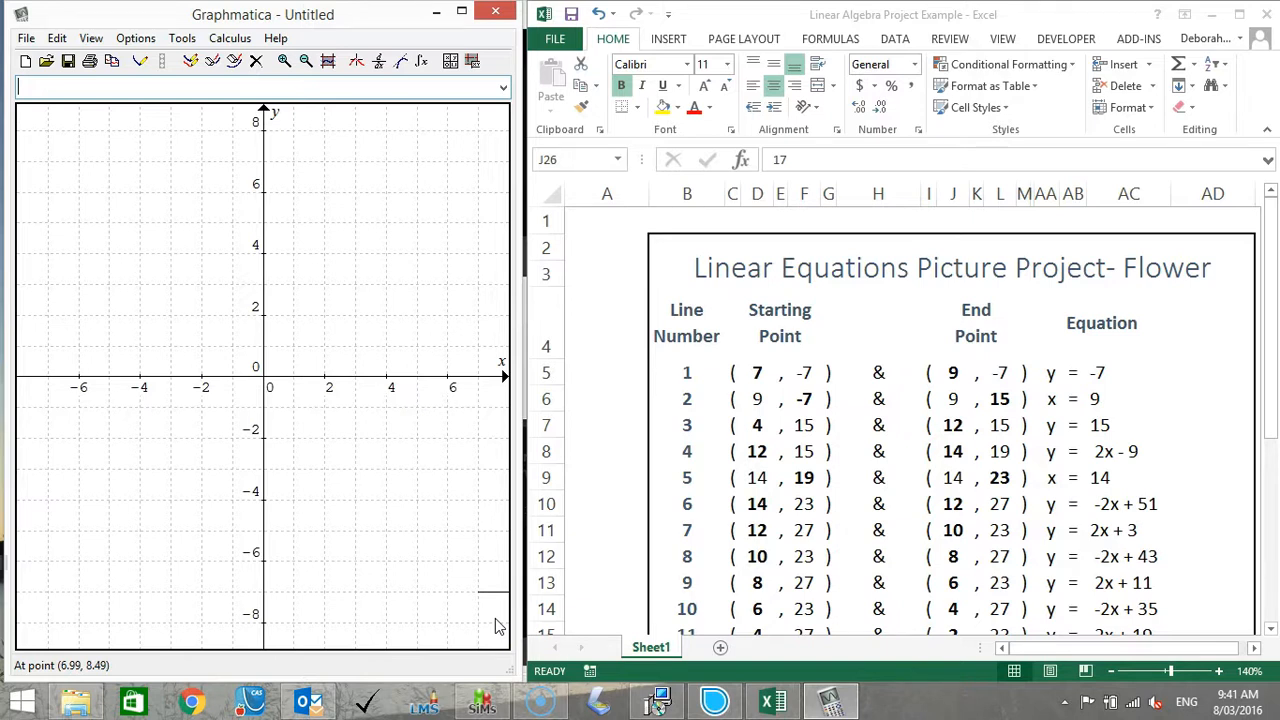
# Set the grid range to -5 on the left, 20 on the right, -10 at the bottom and 30 at the top.
pyautogui.click(503, 87)
pyautogui.click(445, 105)
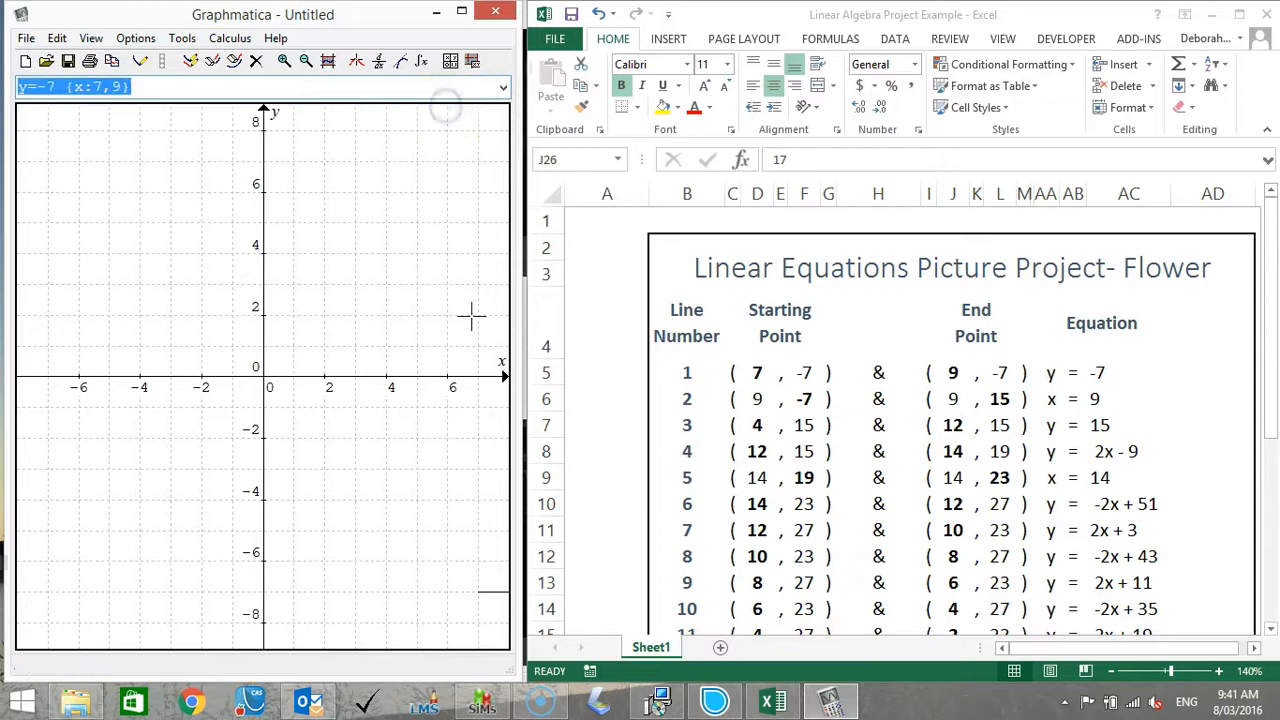
pyautogui.click(91, 38)
pyautogui.click(132, 126)
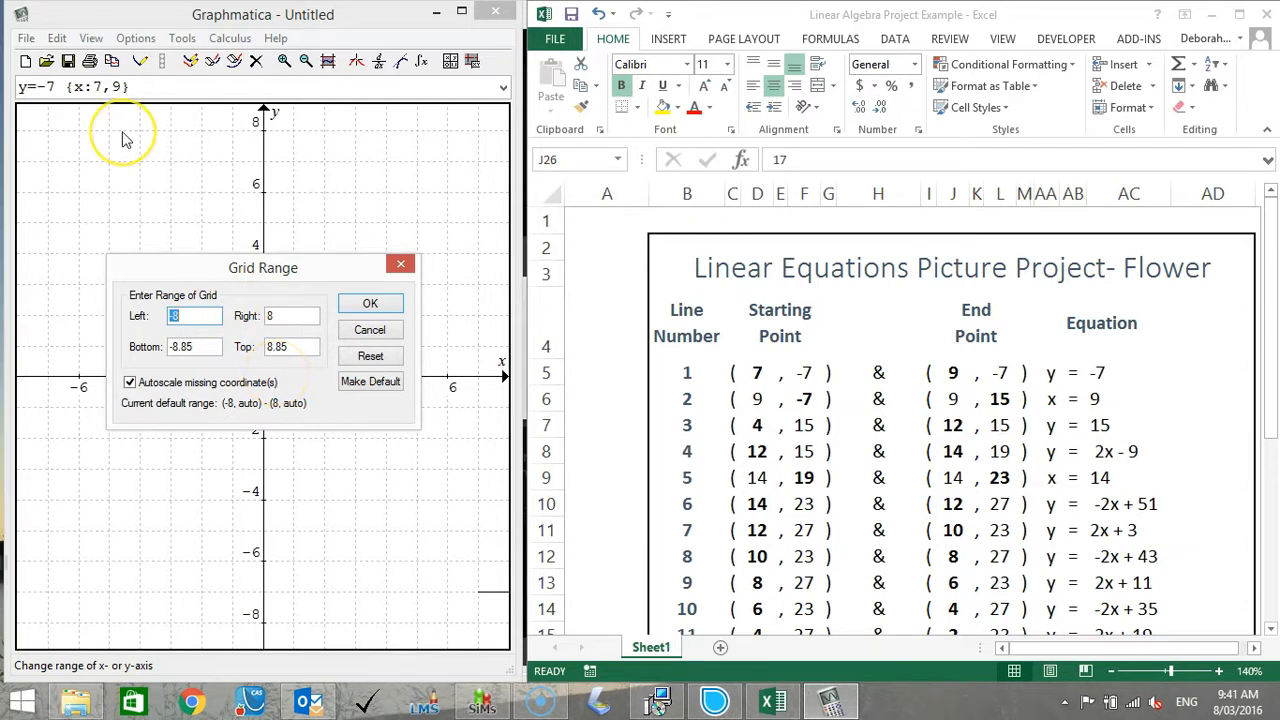
pyautogui.write('-5')
pyautogui.doubleClick(258, 316)
pyautogui.write('20')
pyautogui.doubleClick(165, 346)
pyautogui.write('-10')
pyautogui.press('Tab')
pyautogui.write('30')
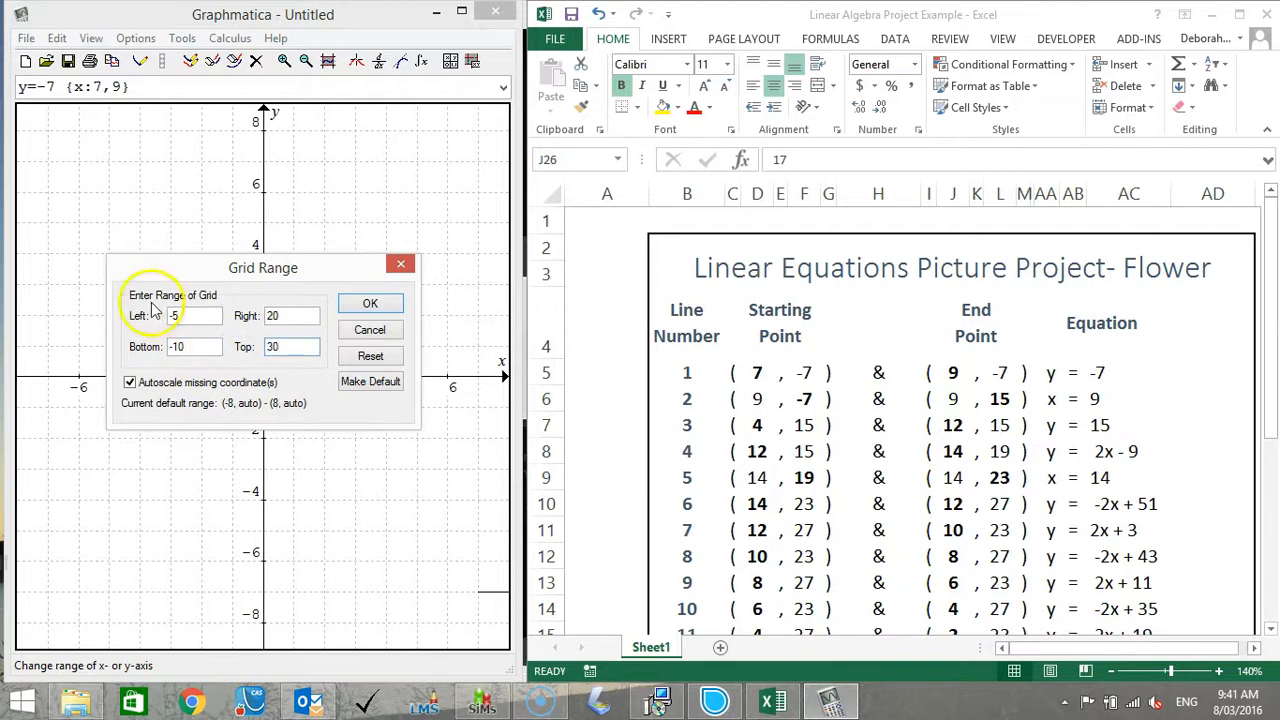
pyautogui.click(372, 304)
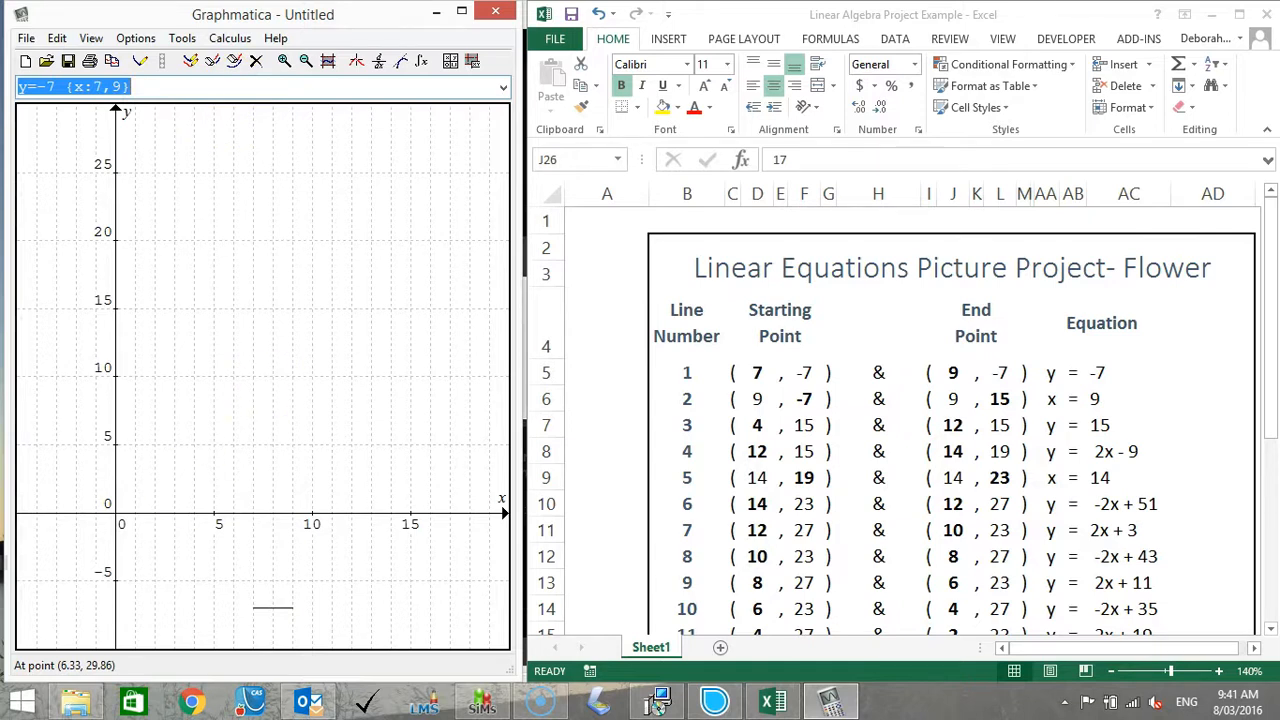
# Graph lines 2 and 3 of the table as x=9 {y:-7,15} and y=15 {x:4,12}.
pyautogui.press('BackSpace')
pyautogui.write('x=9')
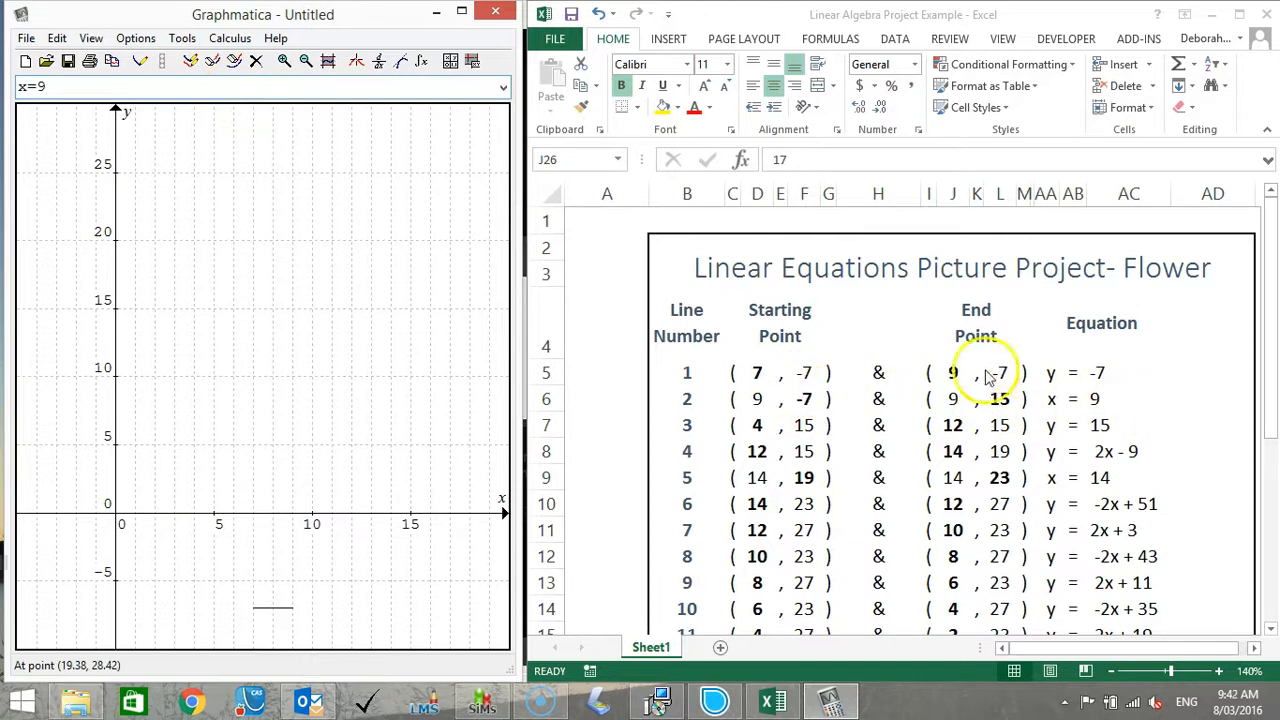
pyautogui.write(' {y:-')
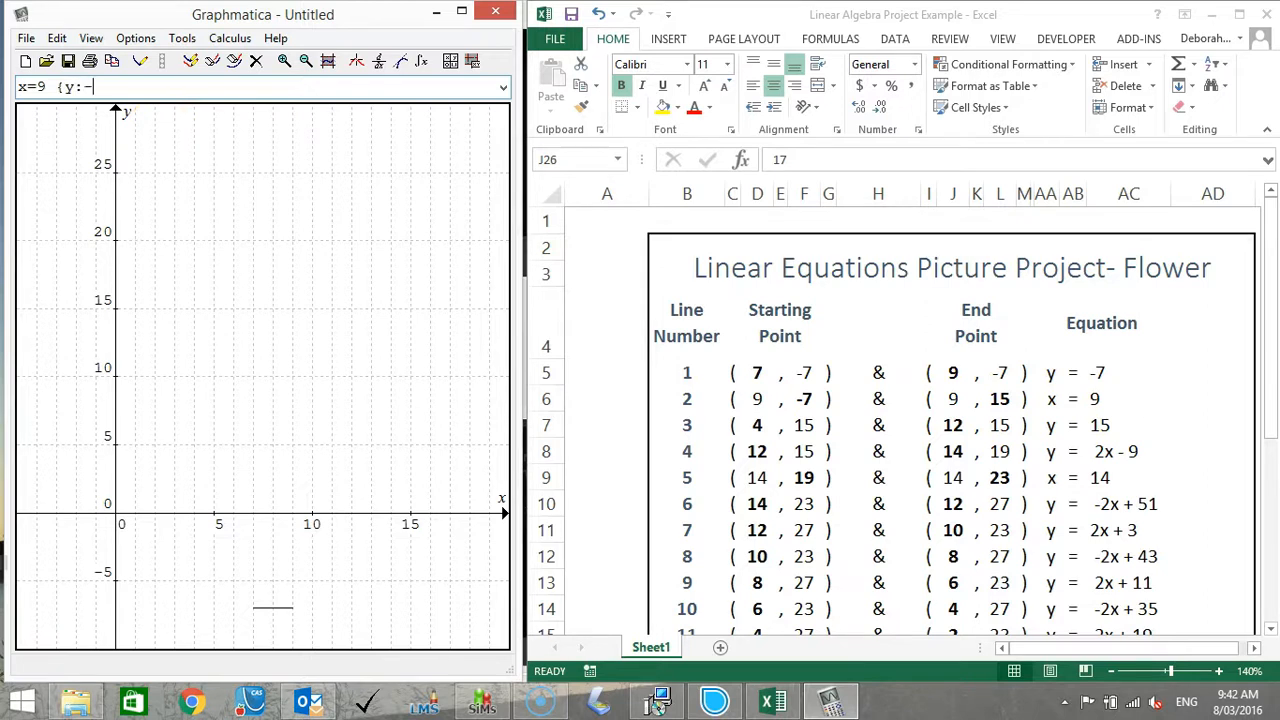
pyautogui.write('7,15}')
pyautogui.press('Return')
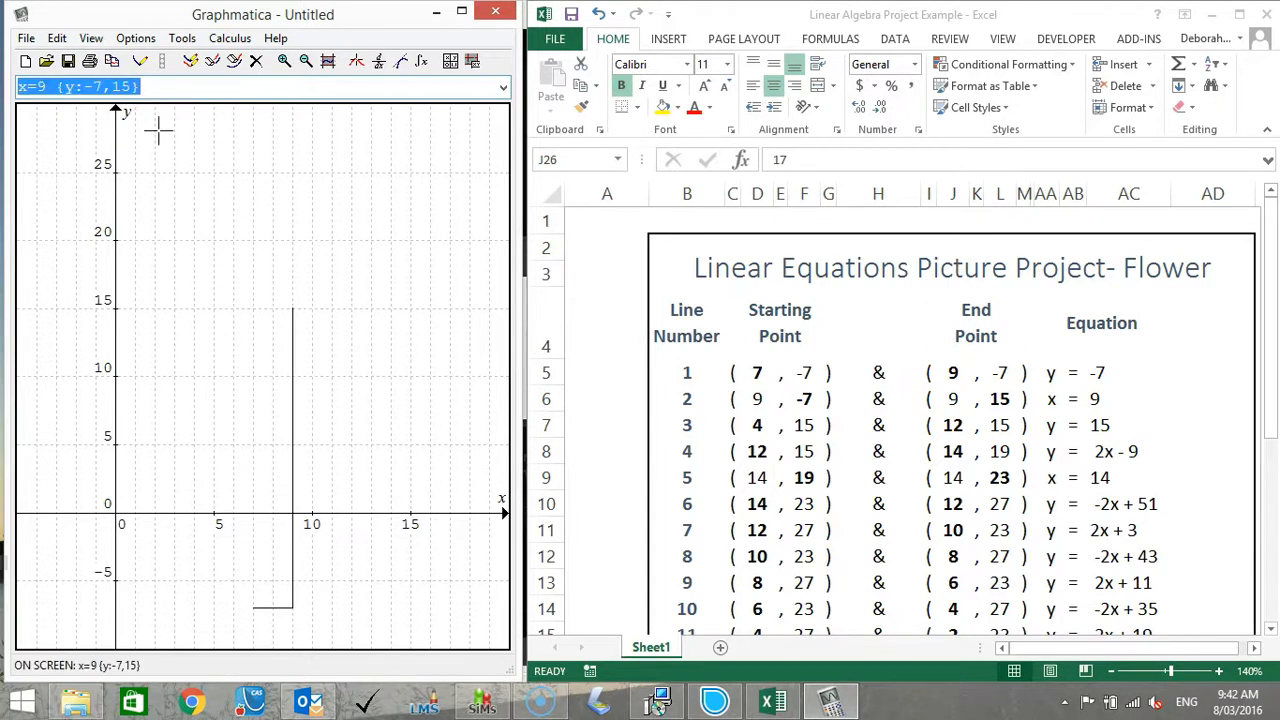
pyautogui.write('y=15')
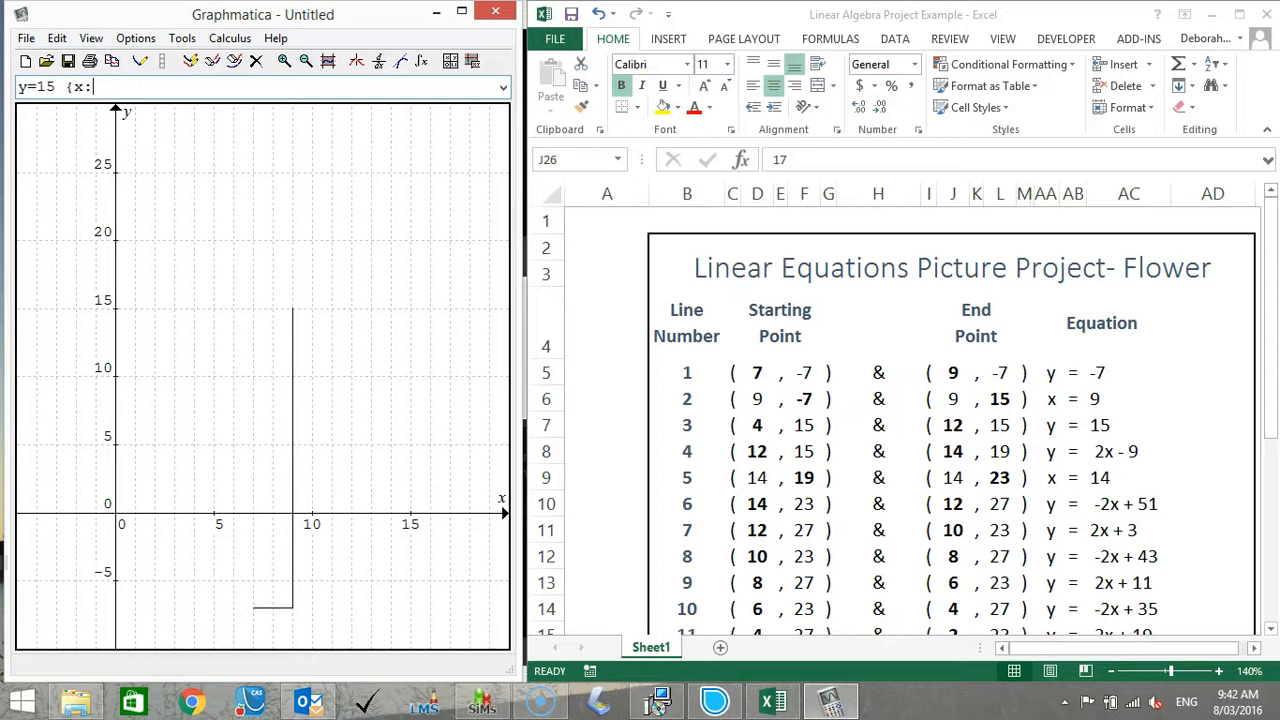
pyautogui.write('{x:4,12}')
pyautogui.press('Return')
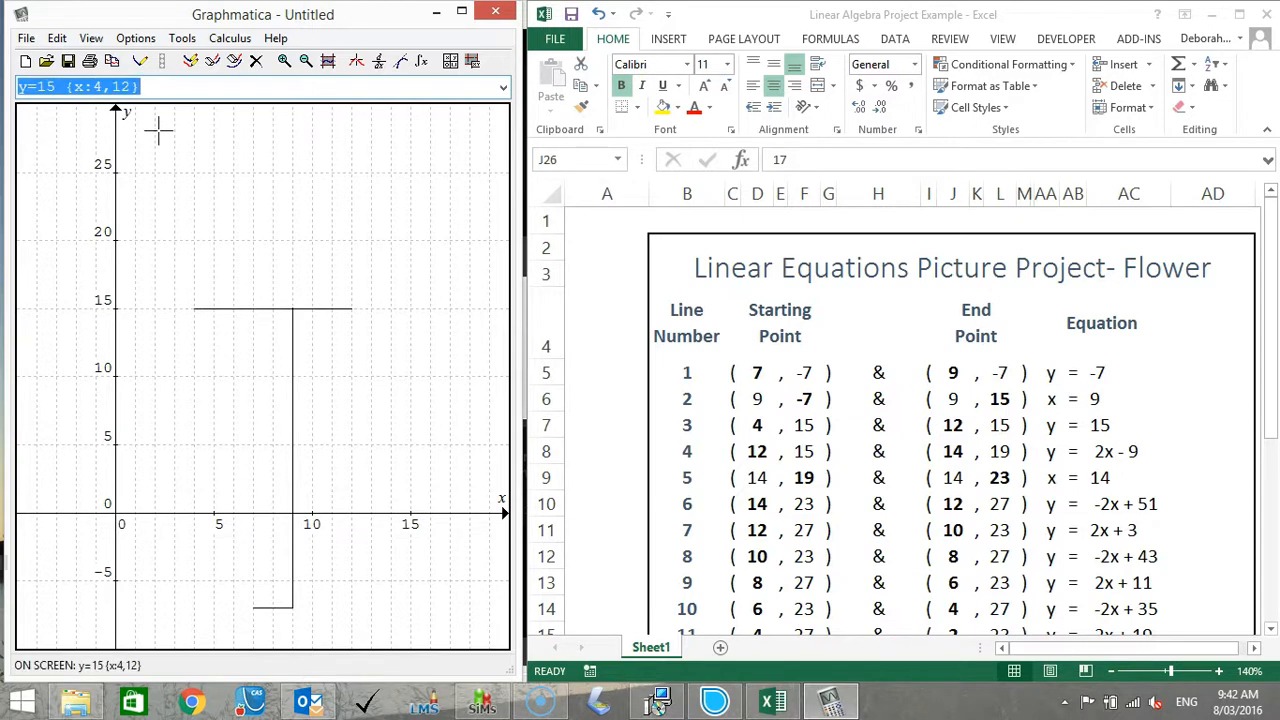
# Graph lines 4 and 5 as y=2x-9 {x:12,14} and x=14 {y:19,23}.
pyautogui.write('y=2x-9 {x:12,14}')
pyautogui.press('Return')
pyautogui.write('x')
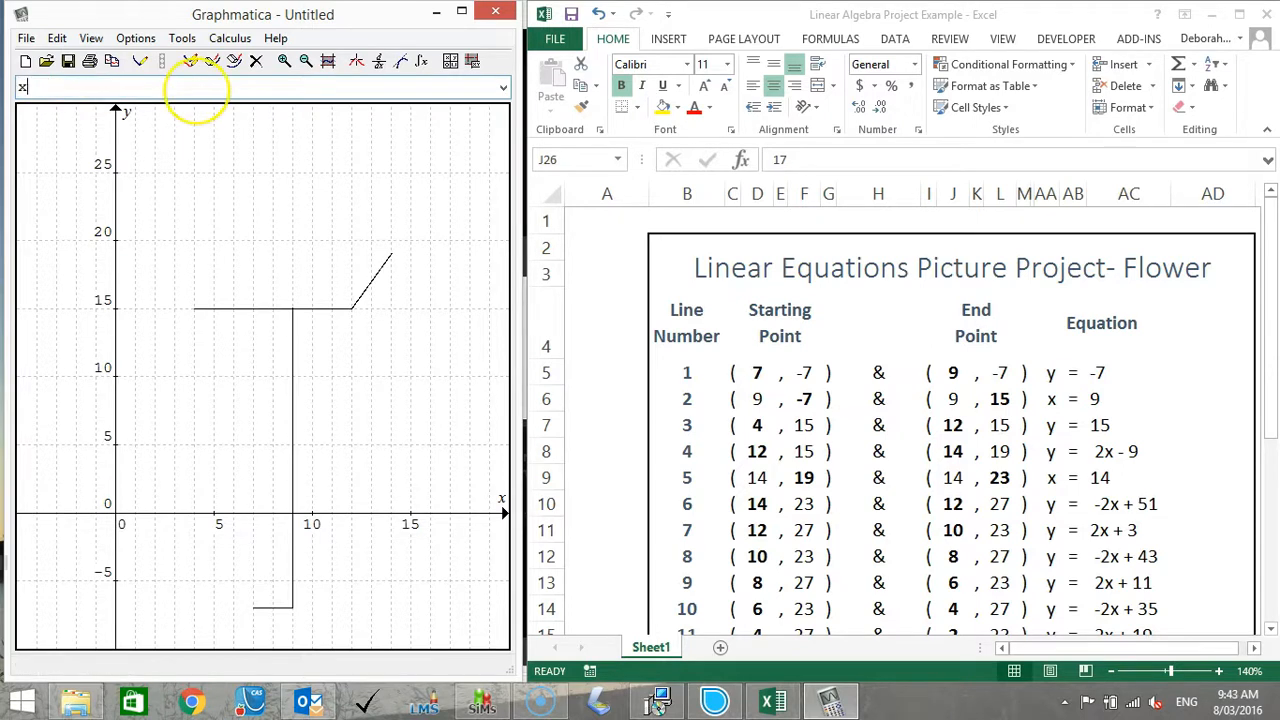
pyautogui.write('=14 {y:19,23}')
pyautogui.press('Return')
# Graph line 6 with its restricted domain as y=-2x+51 {x:12,14}.
pyautogui.write('y=-2x+43')
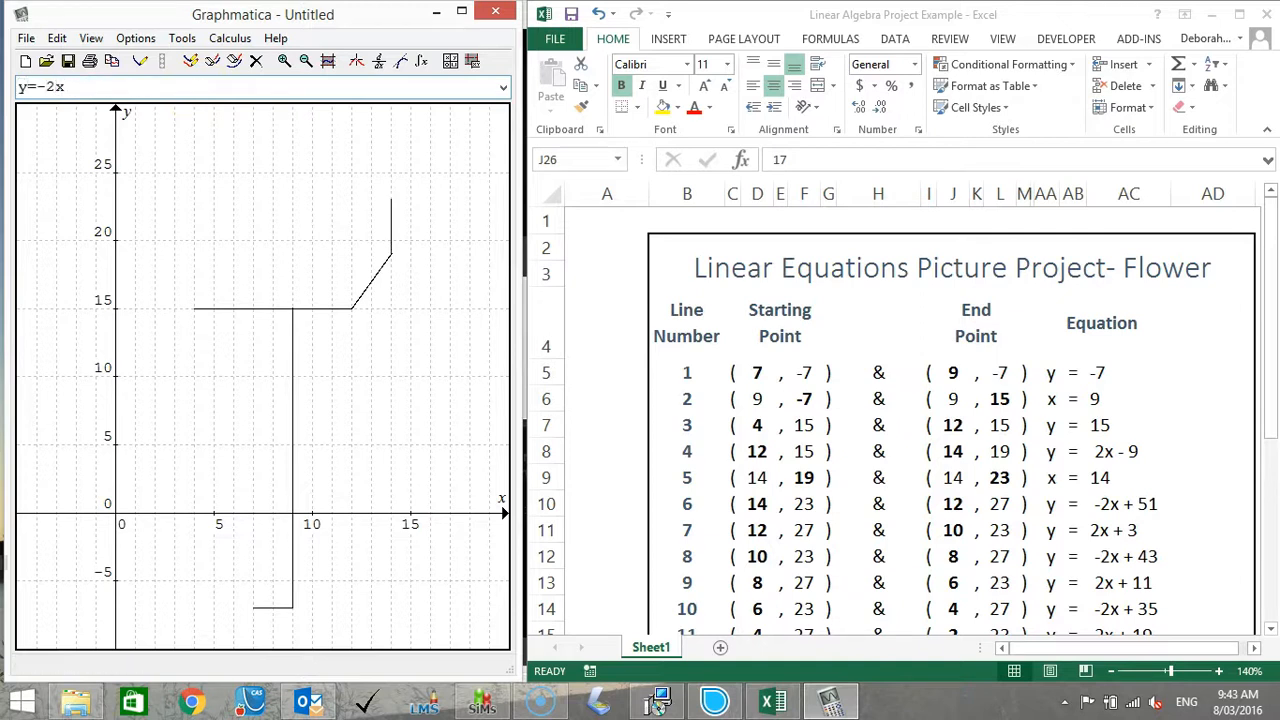
pyautogui.write(' {x:8,10')
pyautogui.press('BackSpace')
pyautogui.press('BackSpace')
pyautogui.press('BackSpace')
pyautogui.press('BackSpace')
pyautogui.press('BackSpace')
pyautogui.press('BackSpace')
pyautogui.press('BackSpace')
pyautogui.press('BackSpace')
pyautogui.write('51 {x:12,14}')
pyautogui.press('Return')
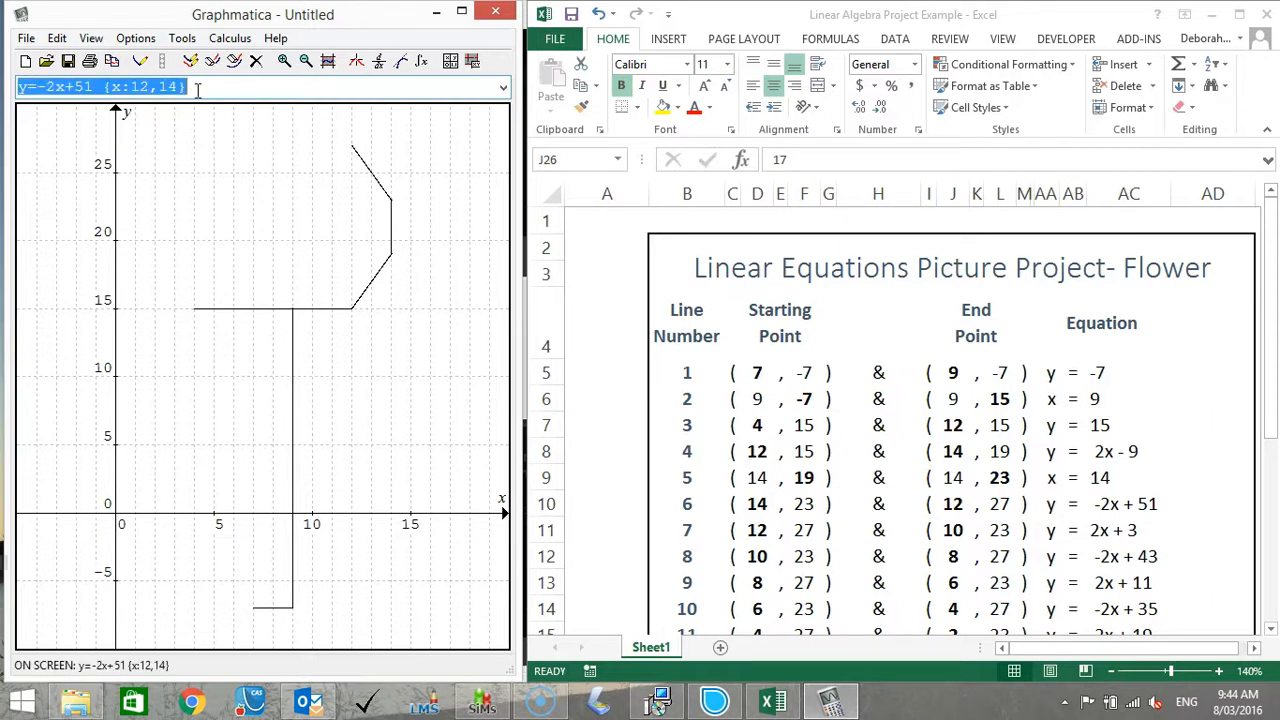
# Graph lines 7 and 8 as y=2x+3 {x:10,12} and y=-2x+43 {x:8,10}.
pyautogui.write('y=2x+3 {x:10,12}')
pyautogui.press('Return')
pyautogui.write('y=-2x+43 {x:8,10}')
pyautogui.press('Return')
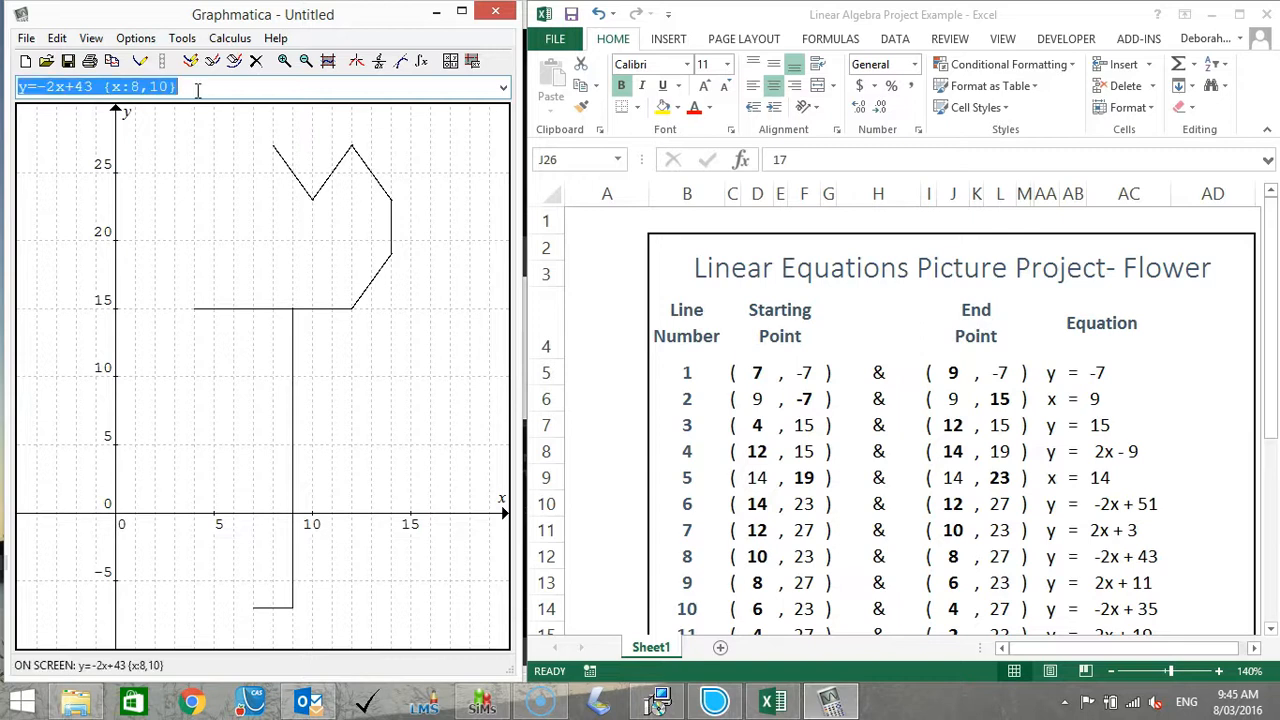
# Graph lines 9 and 10 as y=2x+11 {x:6,8} and y=-2x+35 {x:4,6}.
pyautogui.write('y=2x+11')
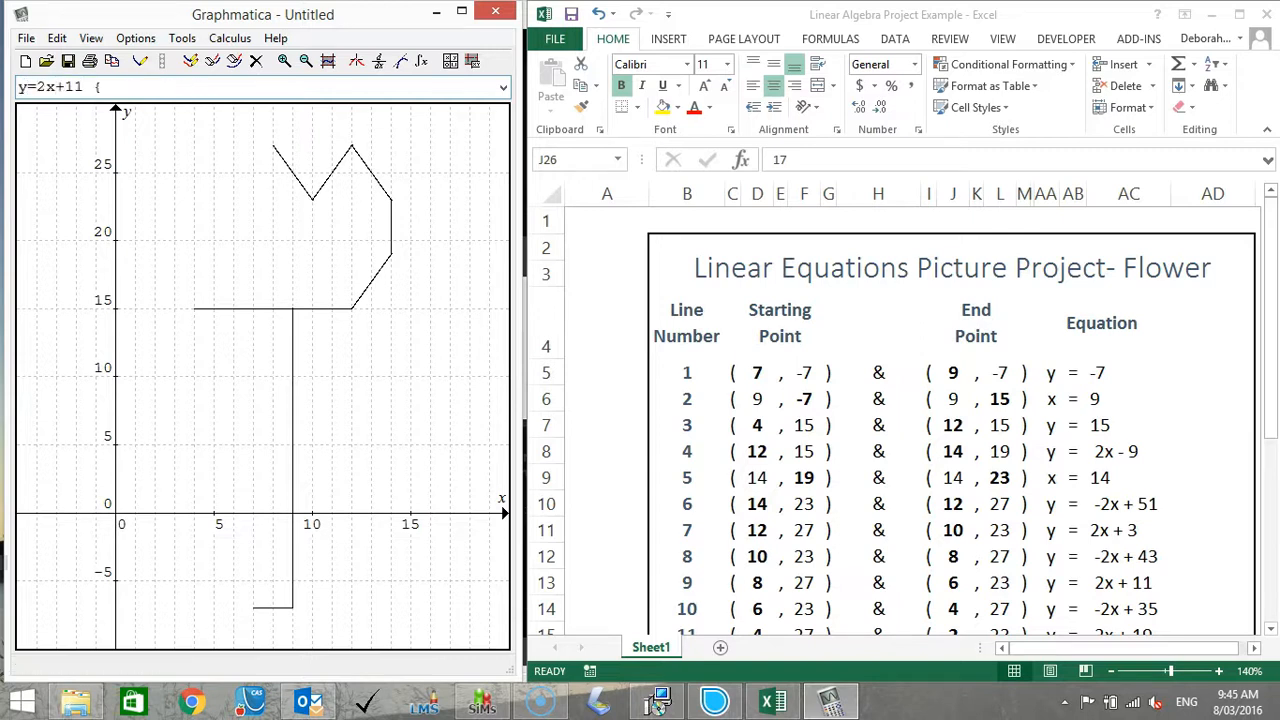
pyautogui.write(' {x:6,8}')
pyautogui.press('Return')
pyautogui.write('y=-2x+35 {x:4,6}')
pyautogui.press('Return')
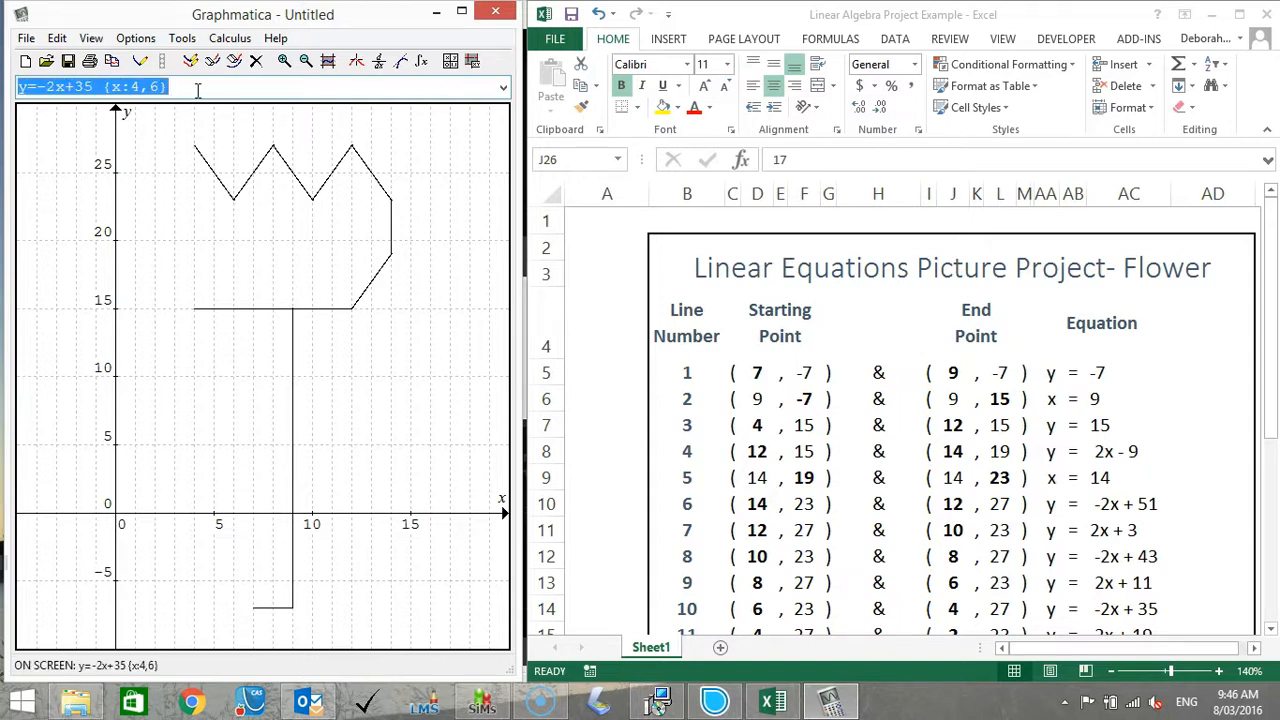
# Graph lines 11 and 12 from the lower part of the table as y=2x+19 {x:2,4} and x=2 {y:19,23}.
pyautogui.moveTo(1270, 300); pyautogui.dragTo(1274, 500)
pyautogui.click(20, 86)
pyautogui.write('y=2x+19 {x:2,4}')
pyautogui.press('Return')
pyautogui.write('x=2 {y:19,23}')
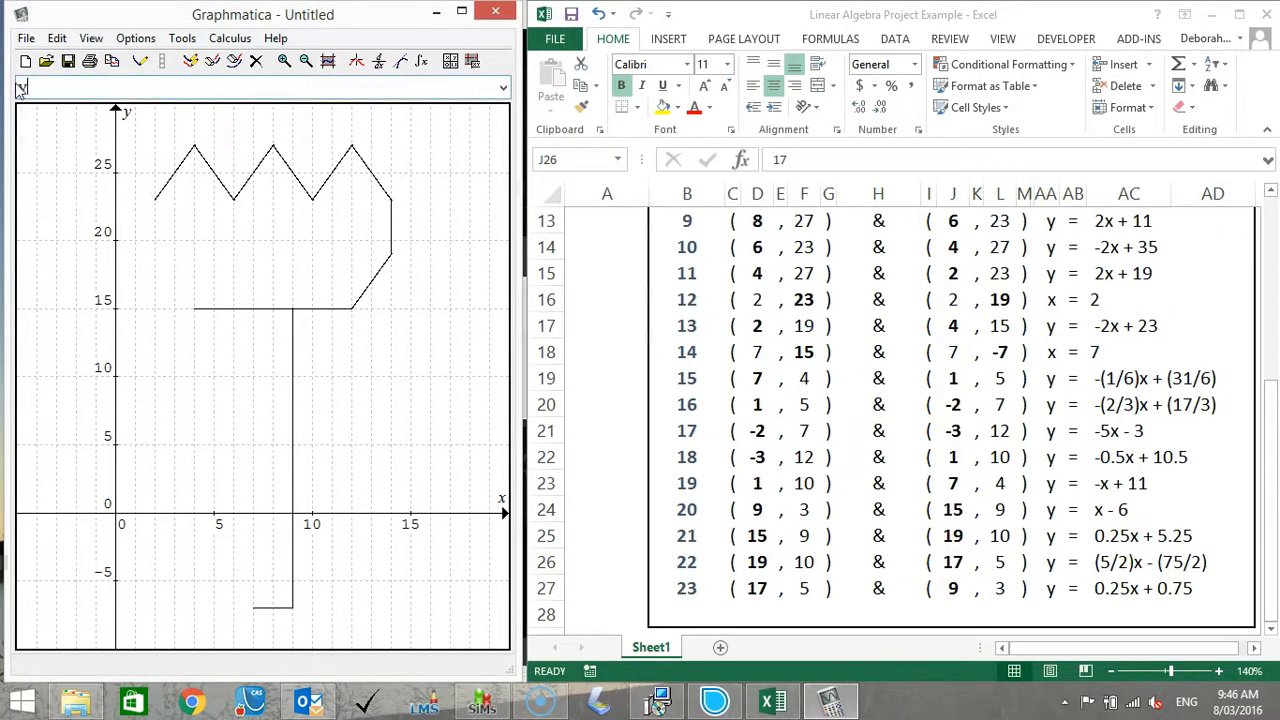
pyautogui.press('Return')
# Try to graph line 13 as y=-2x+35 {x:2,4}.
pyautogui.write('y=-2x+35 {2,')
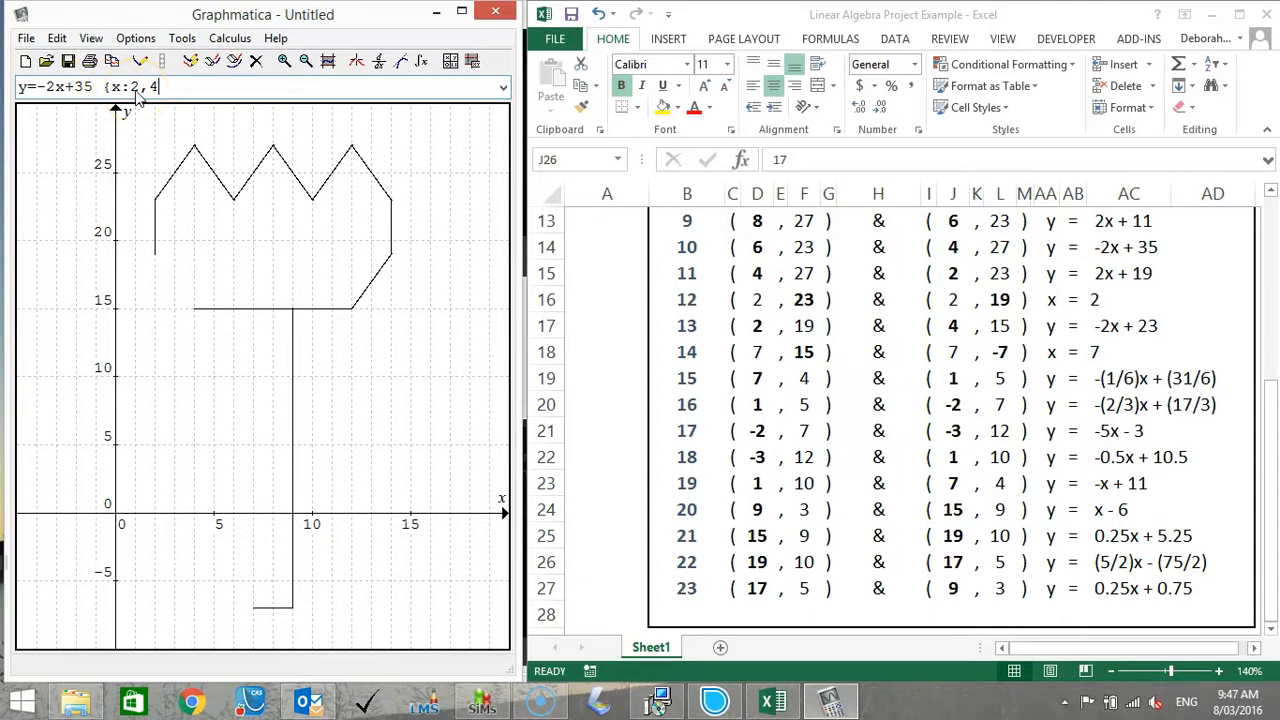
pyautogui.press('Return')
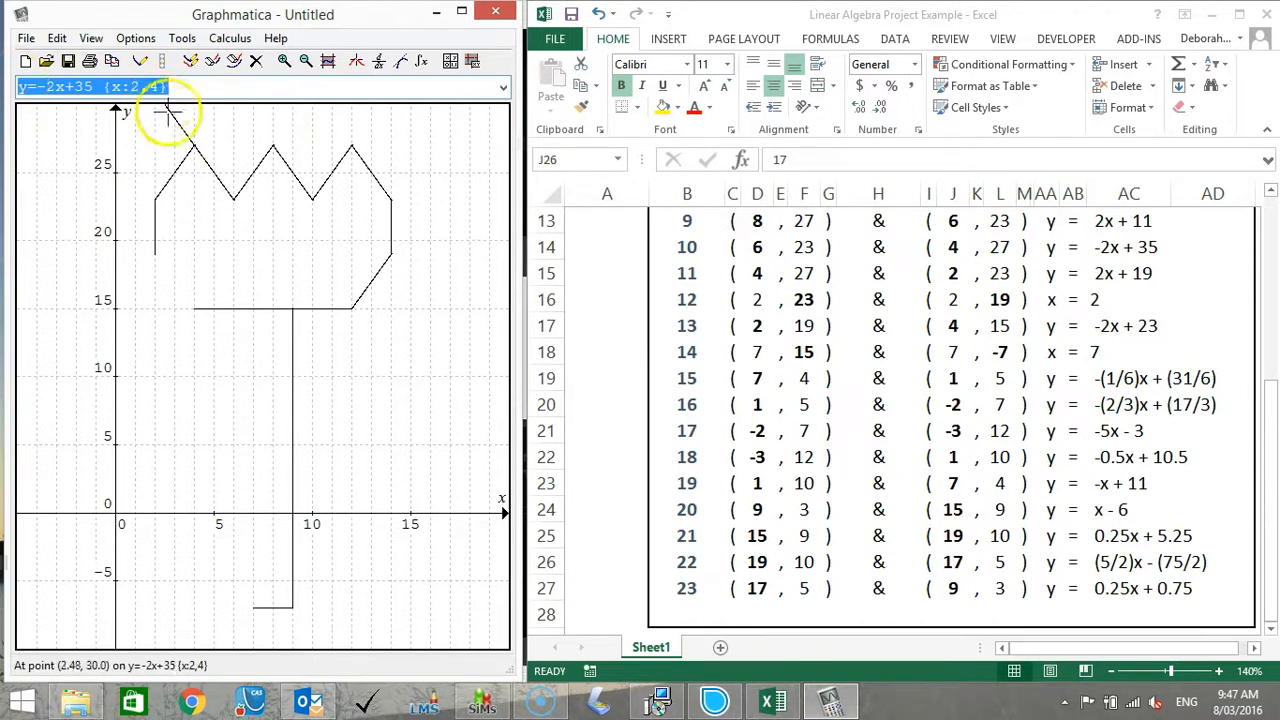
# Delete the graph of y=-2x+35 {x:2,4}, then correct the equation to y=-2x+23 {x:2,4} and graph it.
pyautogui.click(257, 62)
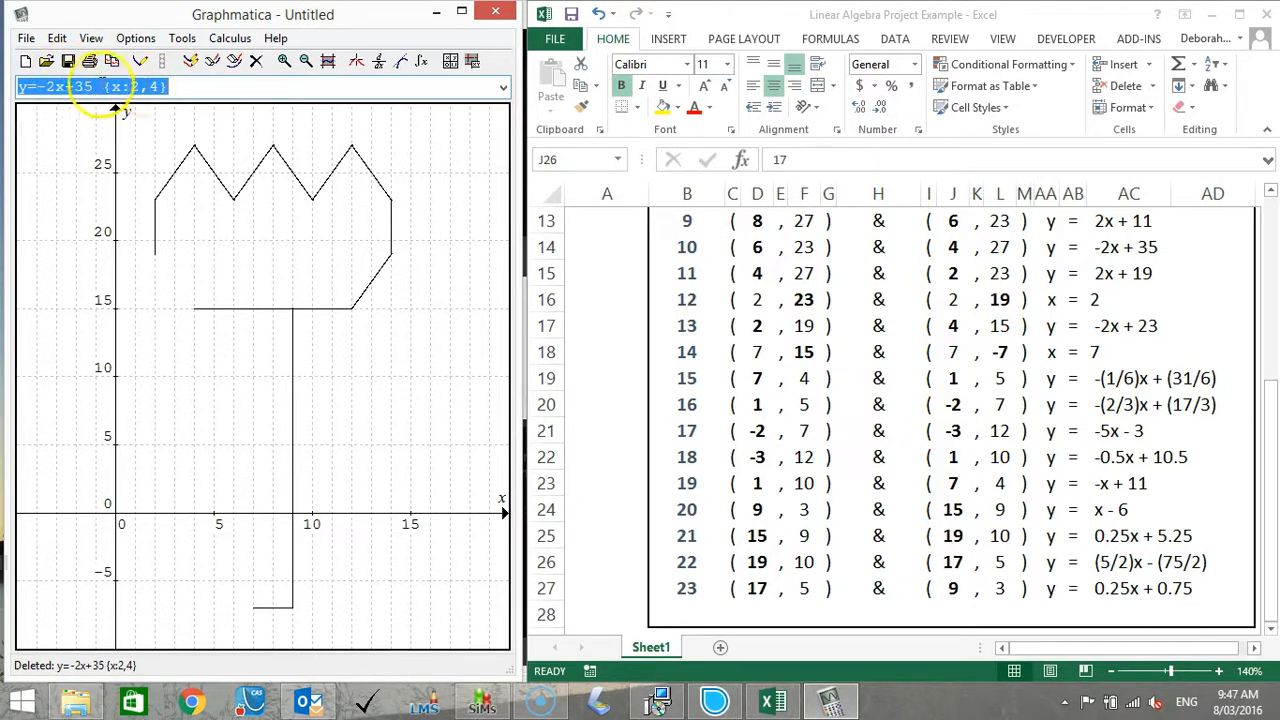
pyautogui.moveTo(94, 88); pyautogui.dragTo(74, 88)
pyautogui.write('23')
pyautogui.press('Return')
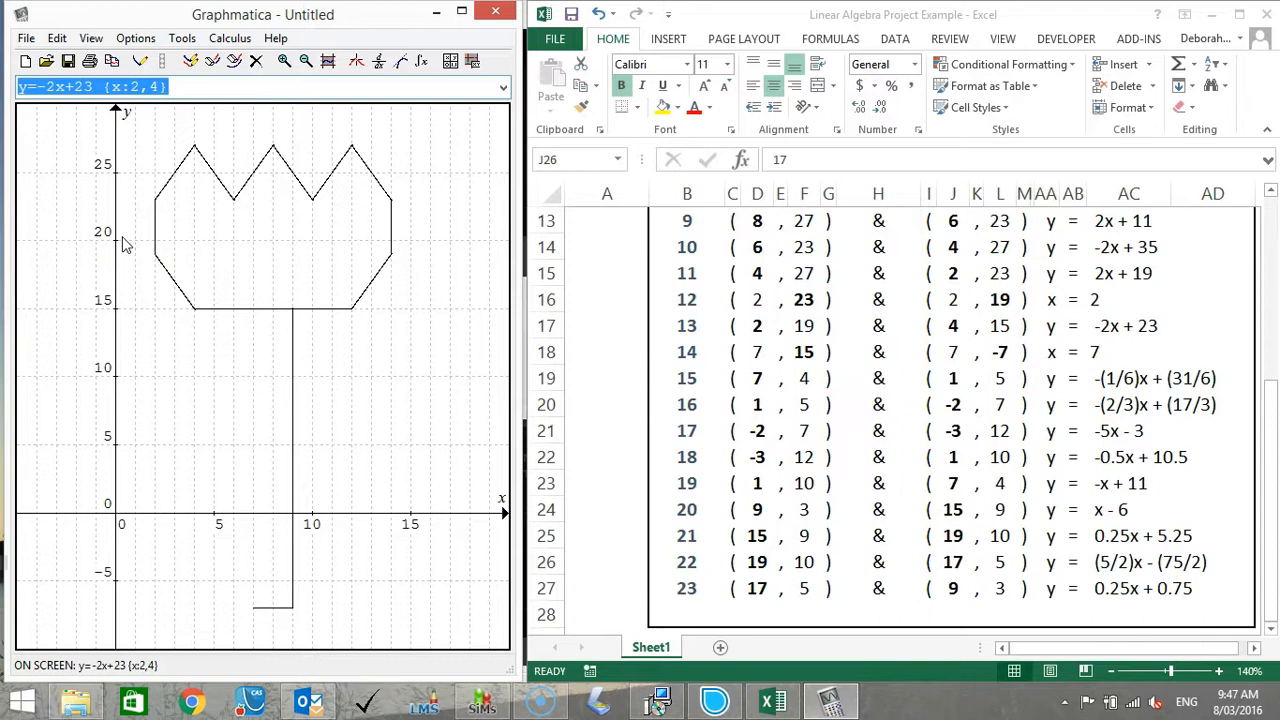
# Graph line 14, the other side of the stem, as x=7 {y:-7,15}.
pyautogui.write('x=7')
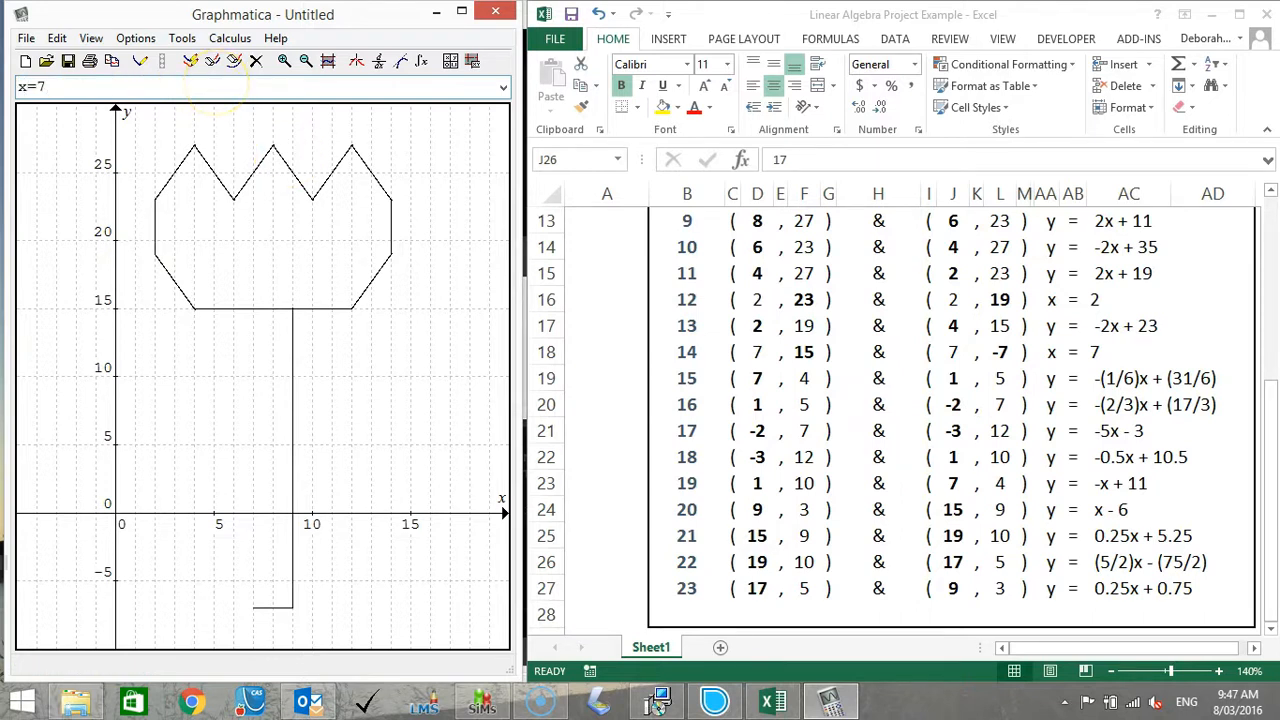
pyautogui.write(' {y:-7,15}')
pyautogui.press('Return')
# Graph lines 15 and 16 as y=-(1/6)x+(31/6) {x:1,7} and y=-(2/3)x+(17/3) {x:-2,1}.
pyautogui.write('y=-(1/6)x+(31/6')
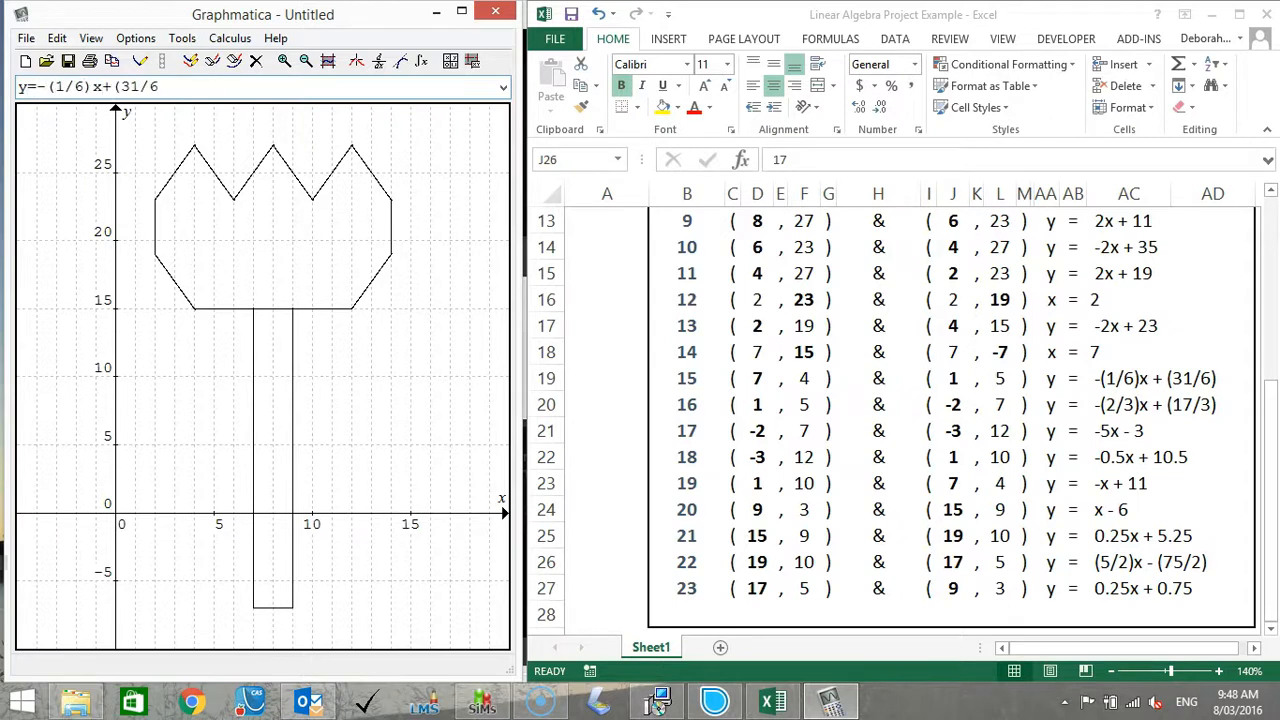
pyautogui.write(') {x:1,7}')
pyautogui.press('Return')
pyautogui.write('y=-(2/3)')
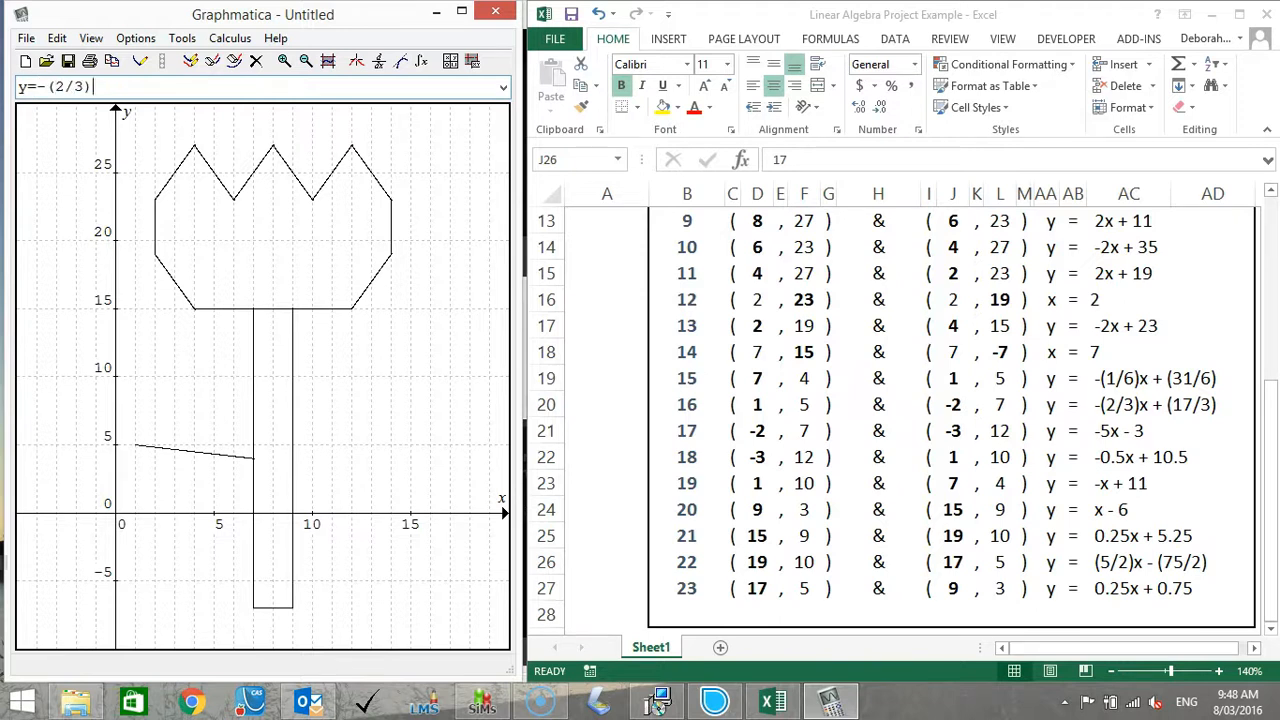
pyautogui.write('x+(17/3) {x:-2,1}')
pyautogui.press('Return')
# Graph lines 17 and 18 as y=-5x-3 {x:-3,-2} and y=-0.5x+10.5 {x:-3,1}.
pyautogui.write('y=-5x-3 {x:-3,-2}')
pyautogui.press('Return')
pyautogui.write('y=-0.5x+10.5 {x:-3,1}')
pyautogui.press('Return')
# Graph lines 19 and 20 as y=-x+11 {x:1,7} and y=x-6 {x:9,15}.
pyautogui.write('y=-x+11 {x:1,7}')
pyautogui.press('Return')
pyautogui.write('y=9,15')
pyautogui.press('BackSpace')
pyautogui.press('BackSpace')
pyautogui.press('BackSpace')
pyautogui.press('BackSpace')
pyautogui.write('x-6 {x:9,15}')
pyautogui.press('Return')
# Graph lines 21 and 22 as y=0.25x+5.25 {x:15,19} and y=(5/2)x-(75/2) {x:17,19}.
pyautogui.write('y=0.25x+5.25')
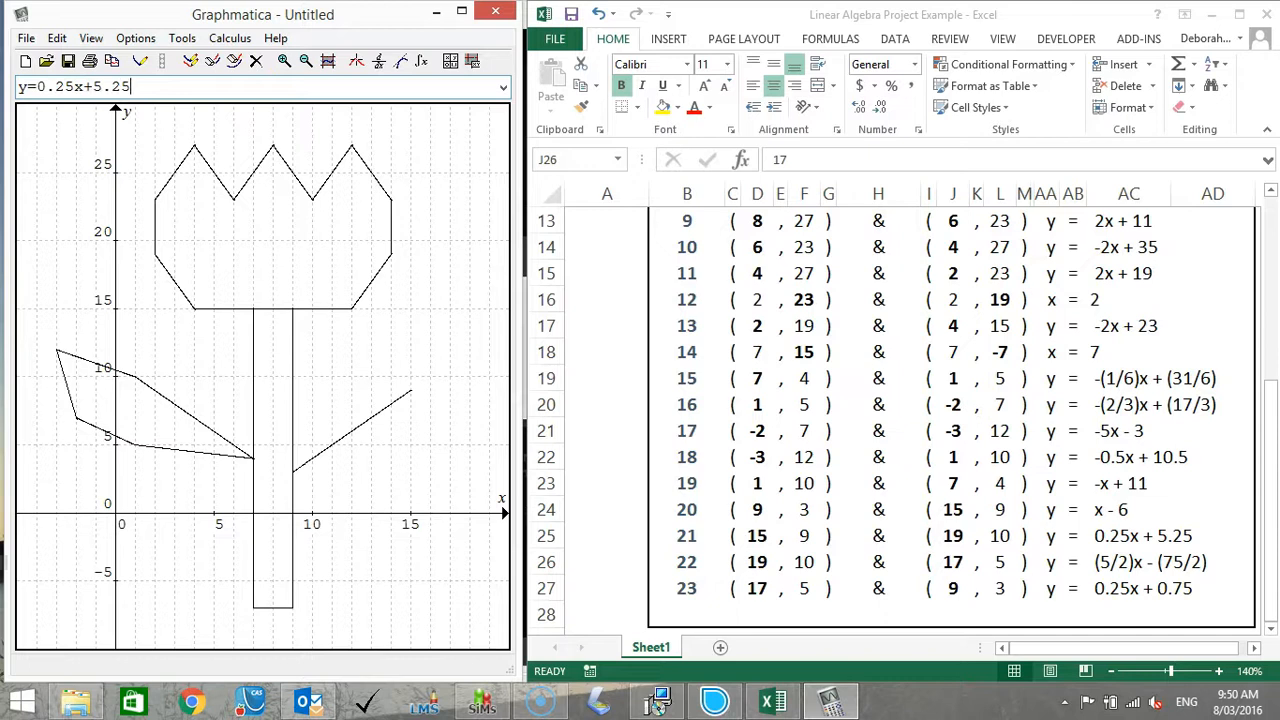
pyautogui.write(' {x:15,19}')
pyautogui.press('Return')
pyautogui.write('y=(5/2)x-')
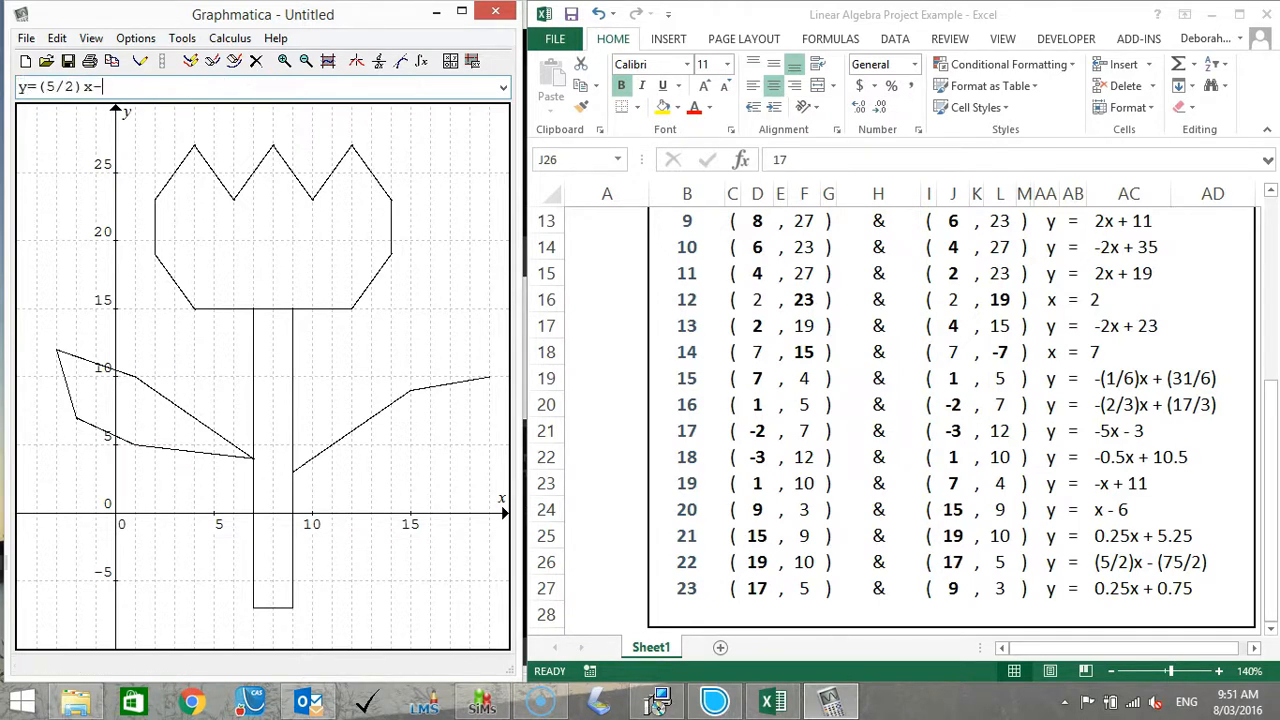
pyautogui.write('(75/2) {x:17,19}')
pyautogui.press('Return')
# Graph line 23, the last edge of the second leaf, as y=0.25x+0.75 {x:9,17}.
pyautogui.write('y=0.25x+0.75 {')
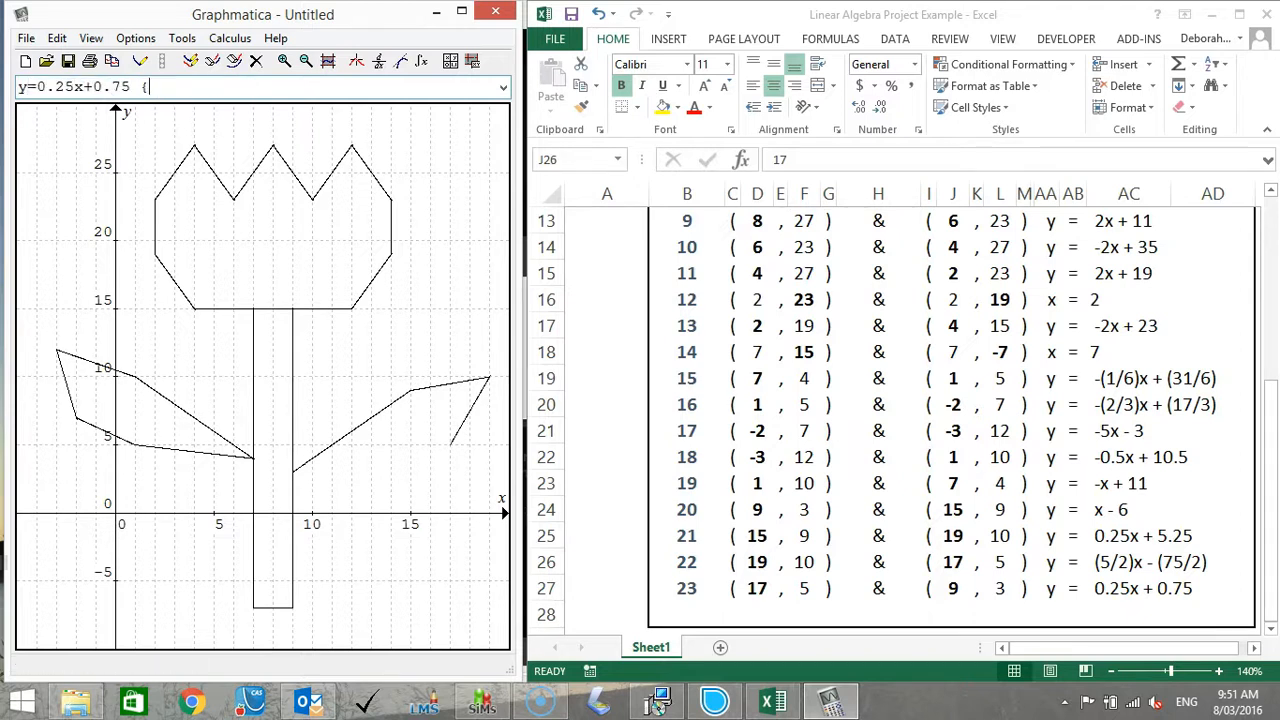
pyautogui.write('x:9,17}')
pyautogui.press('Return')
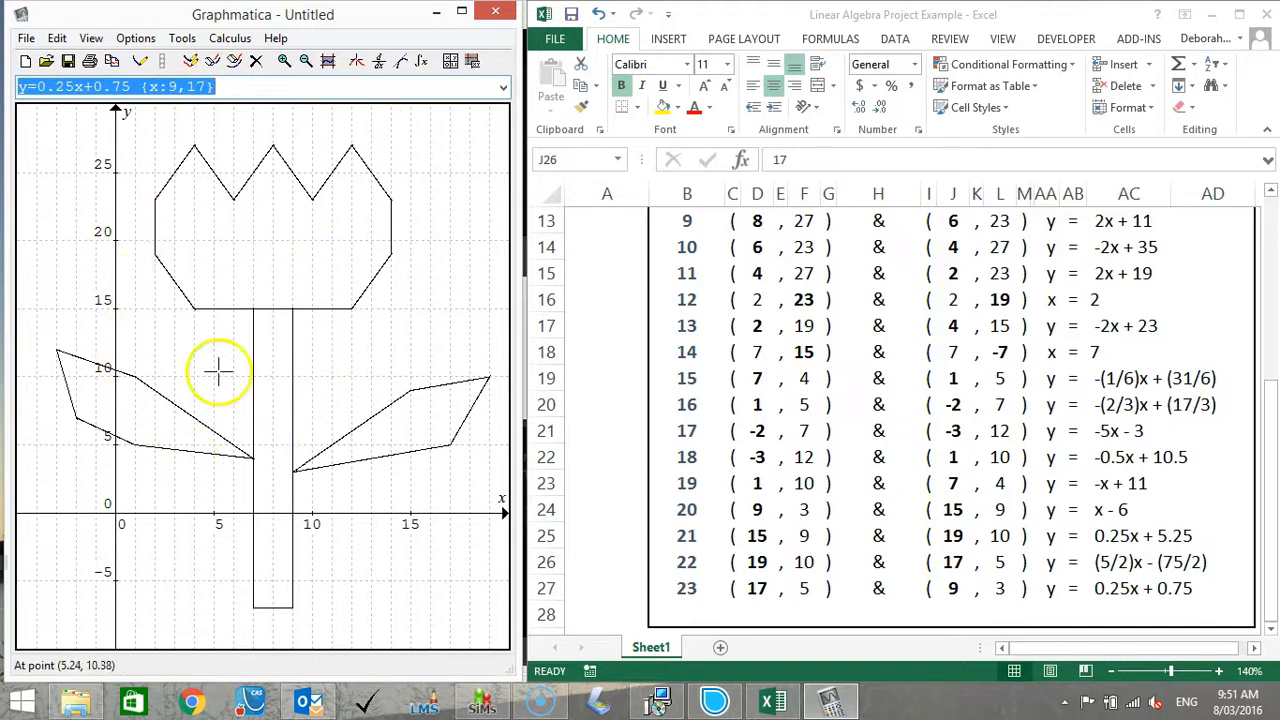
# Save the set of graphs as a new graph document named Flower.
pyautogui.click(26, 38)
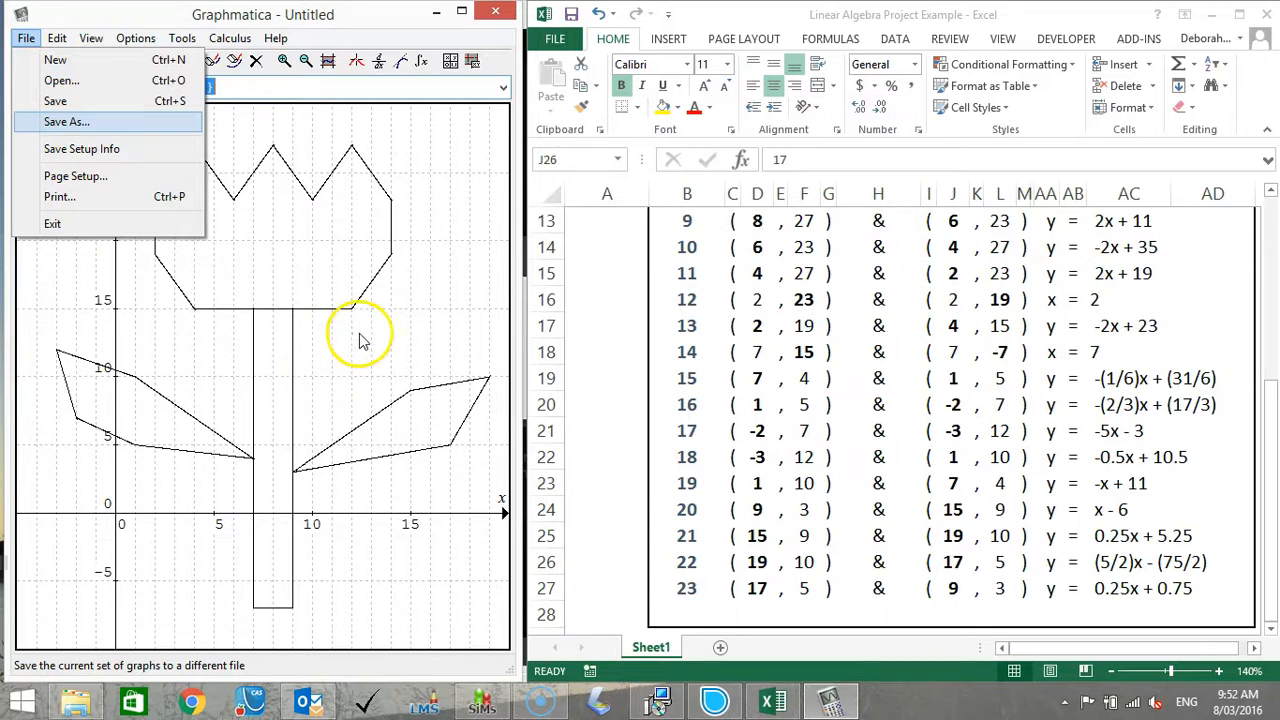
pyautogui.click(66, 121)
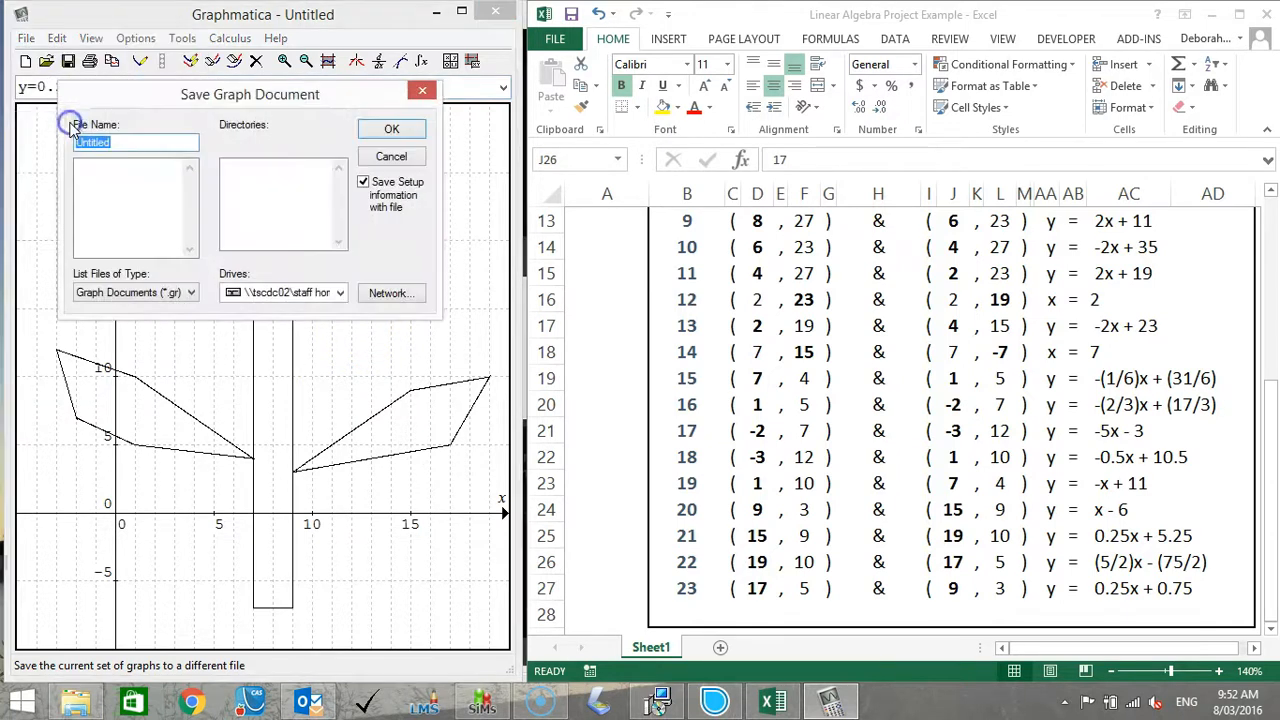
pyautogui.click(129, 143)
pyautogui.moveTo(129, 143); pyautogui.dragTo(53, 137)
pyautogui.write('Flower')
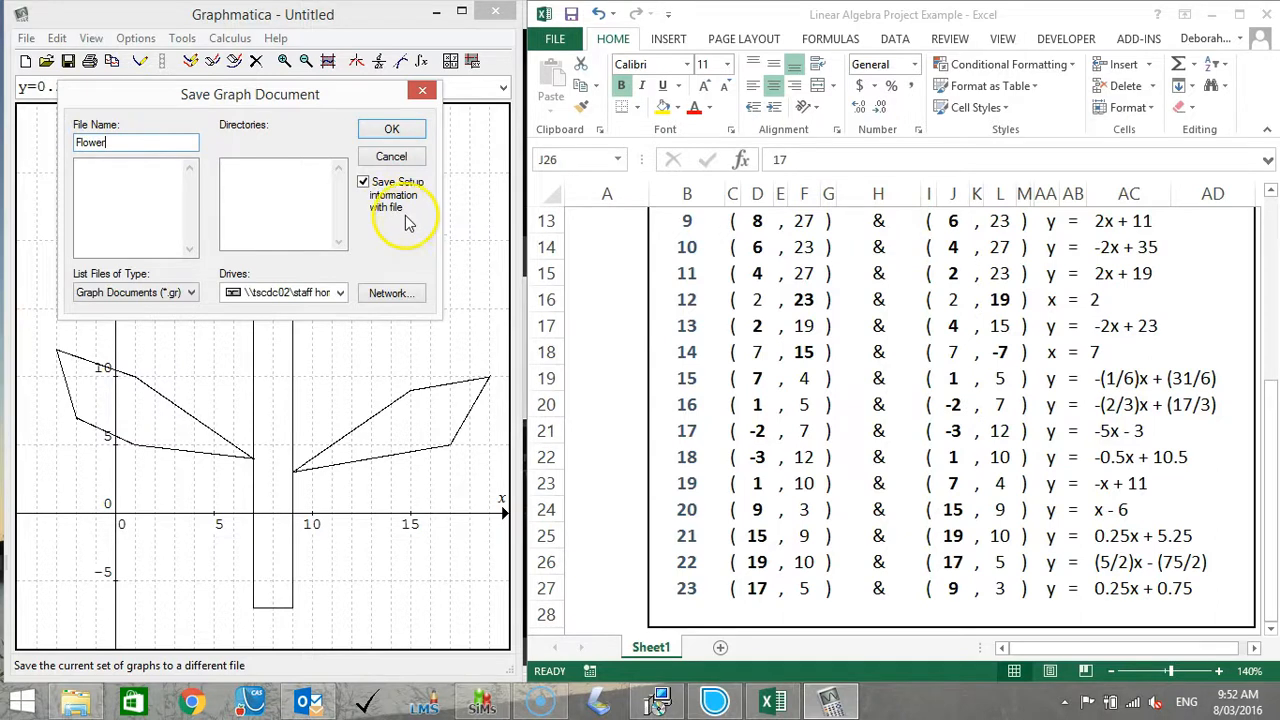
pyautogui.click(391, 129)
pyautogui.click(717, 357)
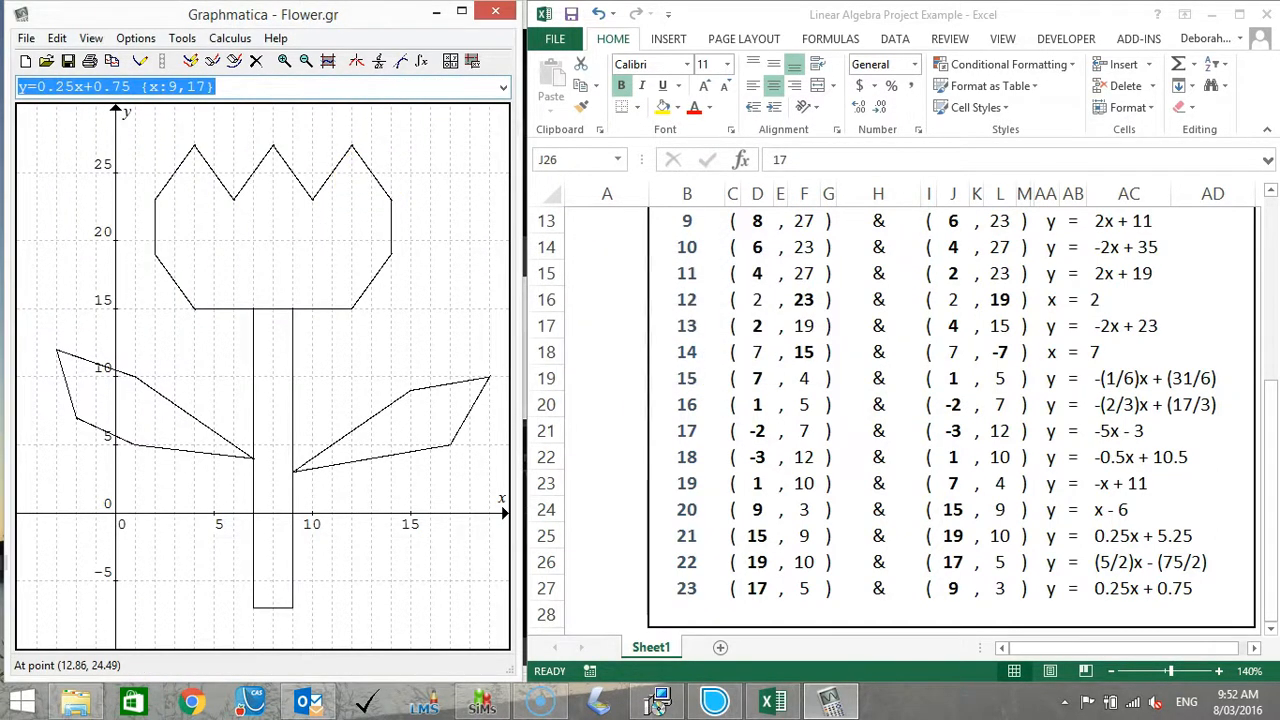
# Switch to File Explorer, locate the saved Flower graph file in the Documents folder and select it.
pyautogui.click(76, 703)
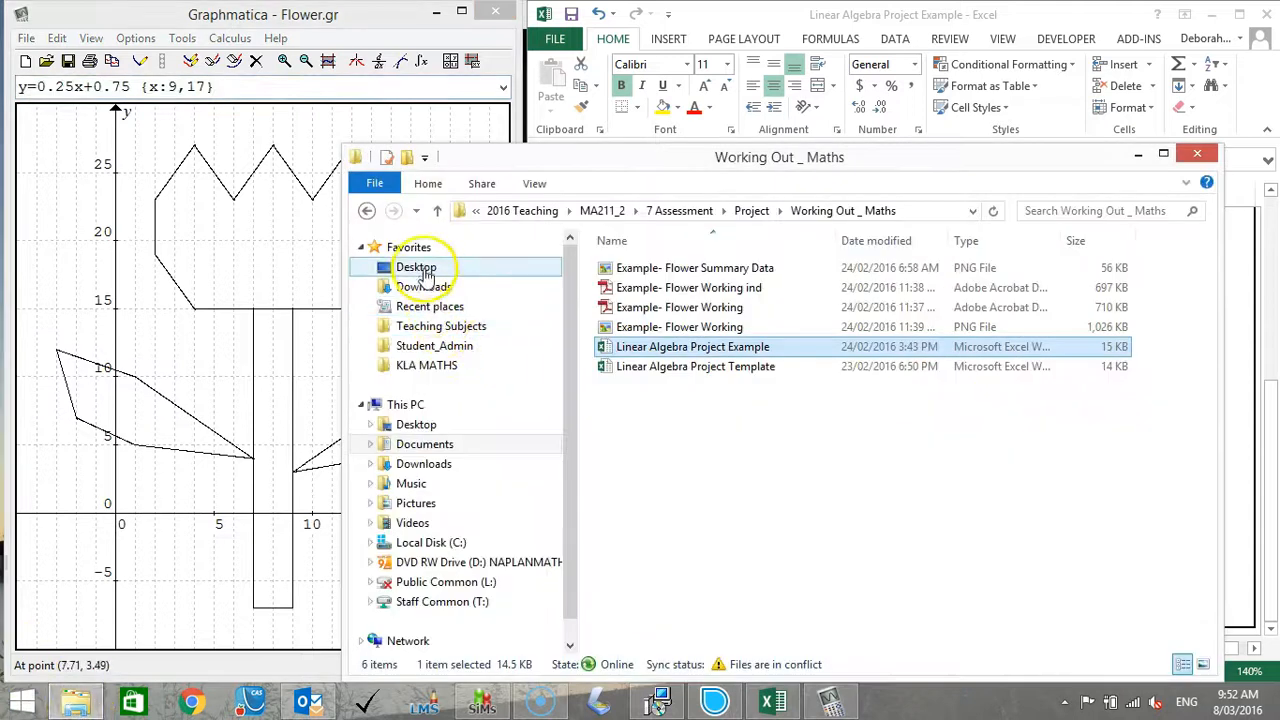
pyautogui.click(431, 446)
pyautogui.moveTo(1210, 355); pyautogui.dragTo(1211, 571)
pyautogui.click(893, 390)
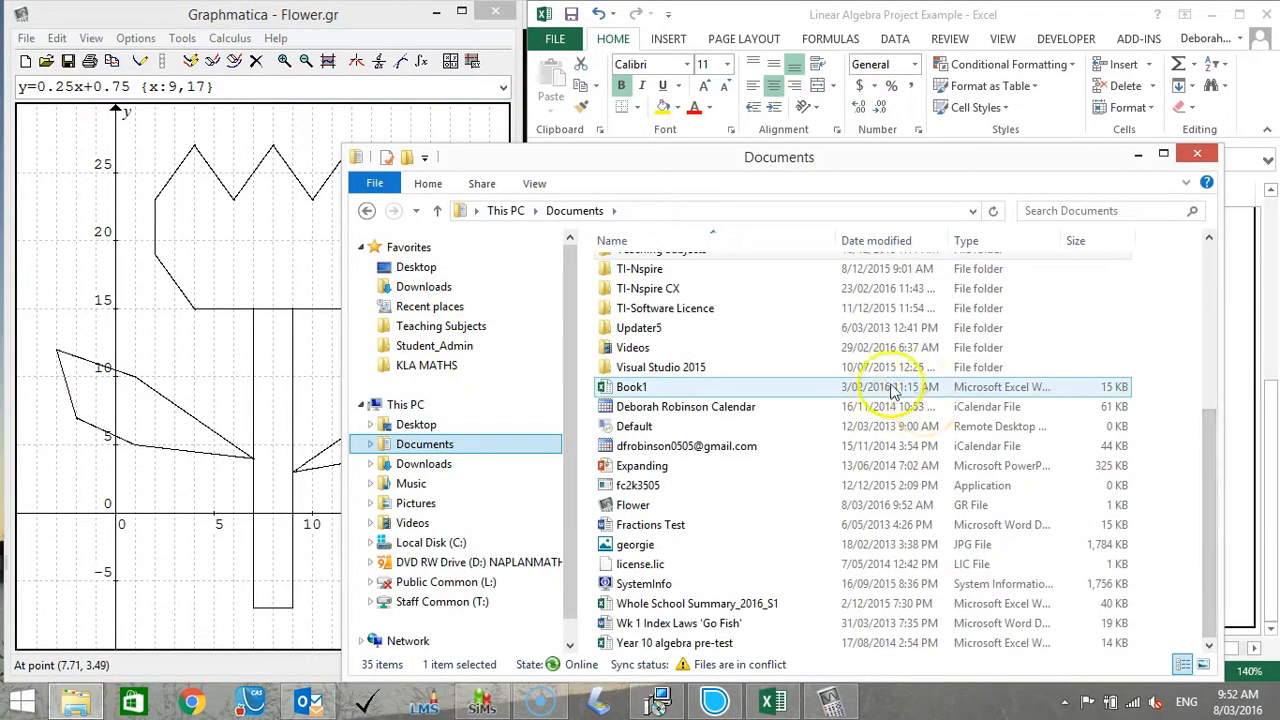
pyautogui.click(640, 505)
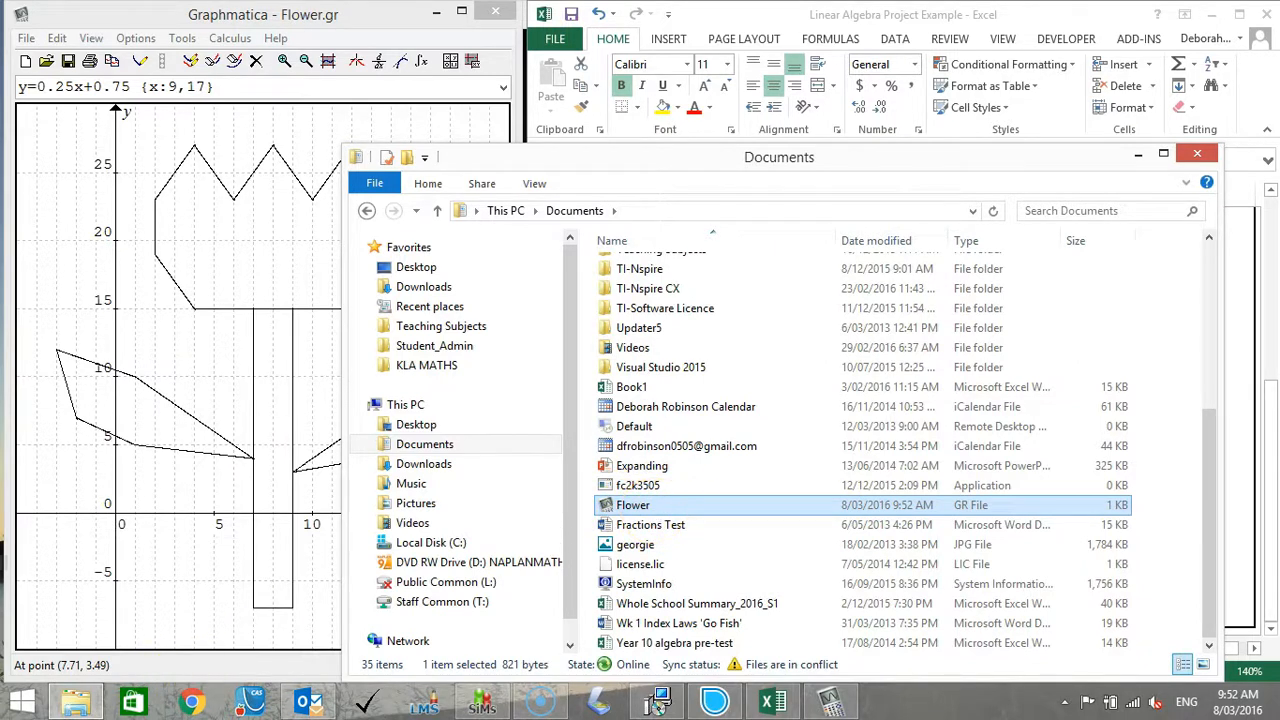
# Switch back to Graphmatica and print one copy of the flower graphs to the CutePDF Writer printer.
pyautogui.click(157, 129)
pyautogui.click(25, 38)
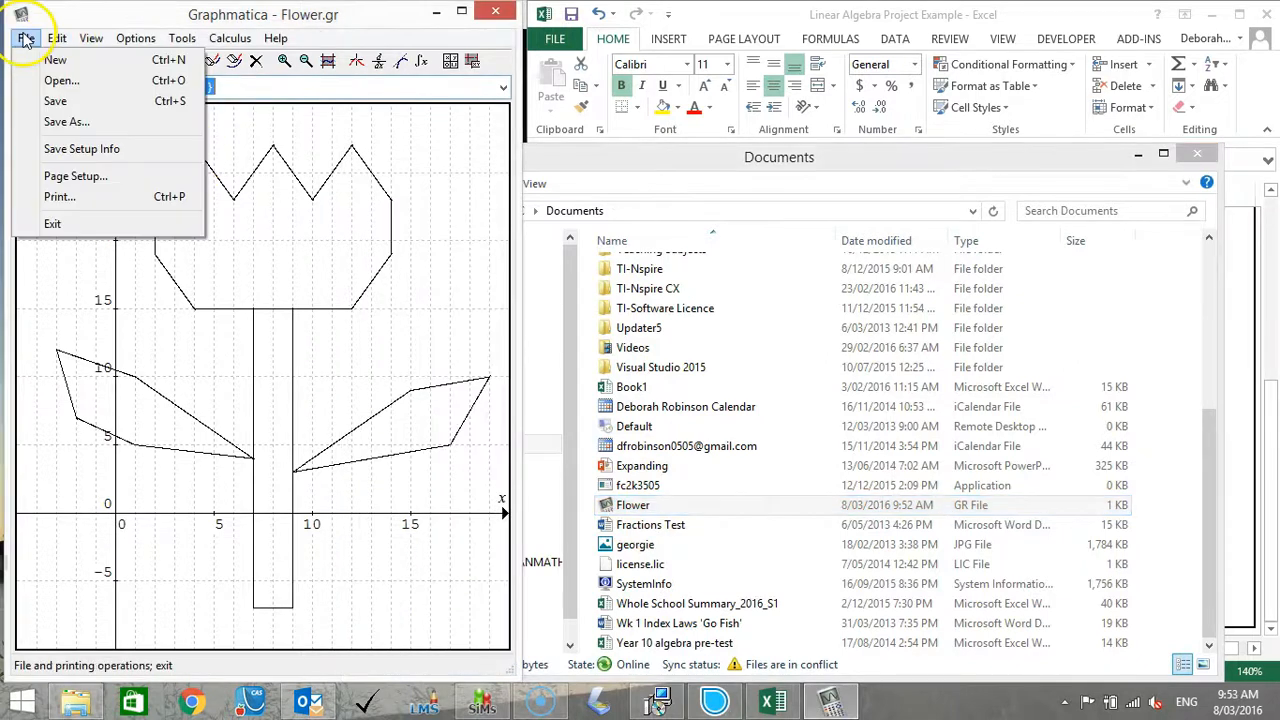
pyautogui.click(59, 196)
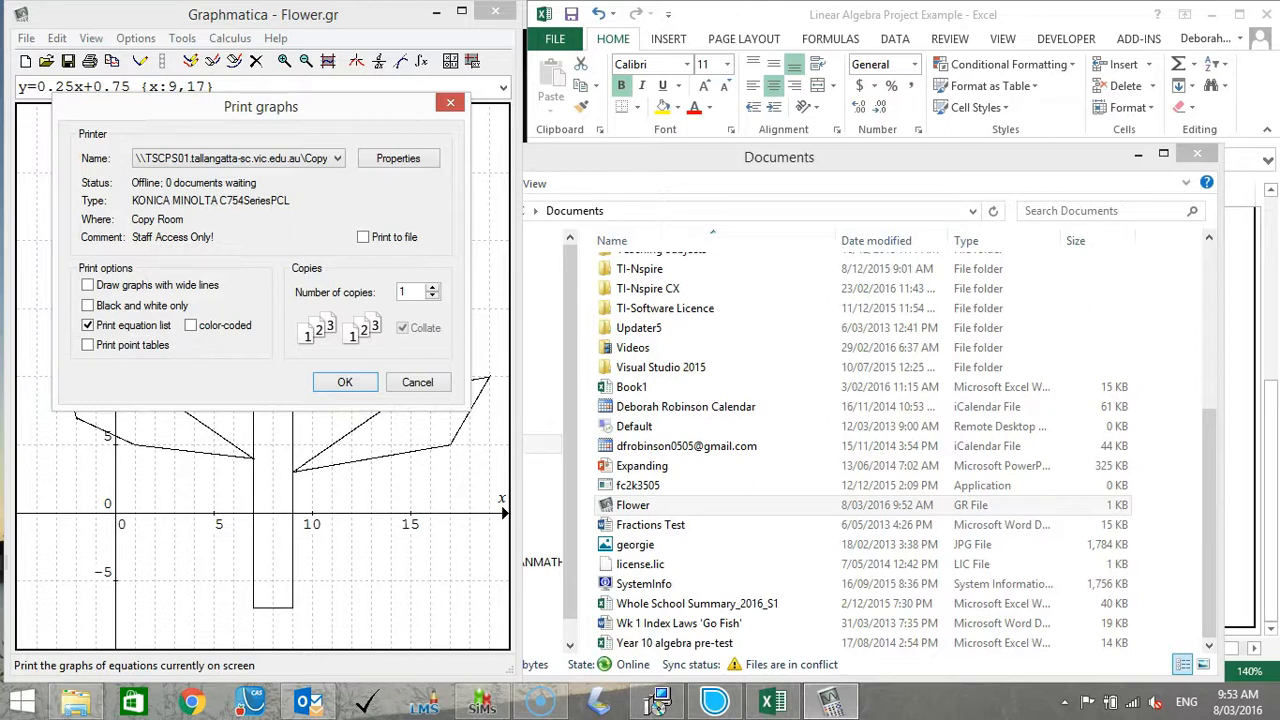
pyautogui.click(337, 158)
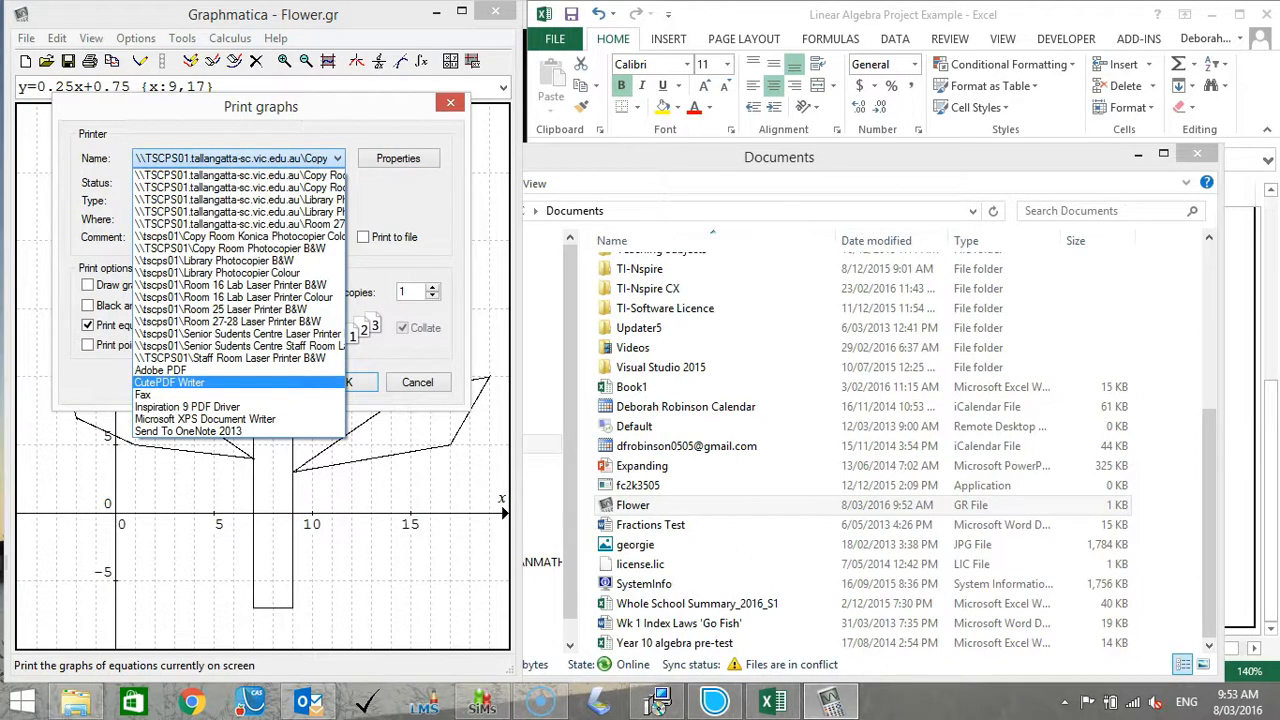
pyautogui.click(180, 382)
pyautogui.click(344, 384)
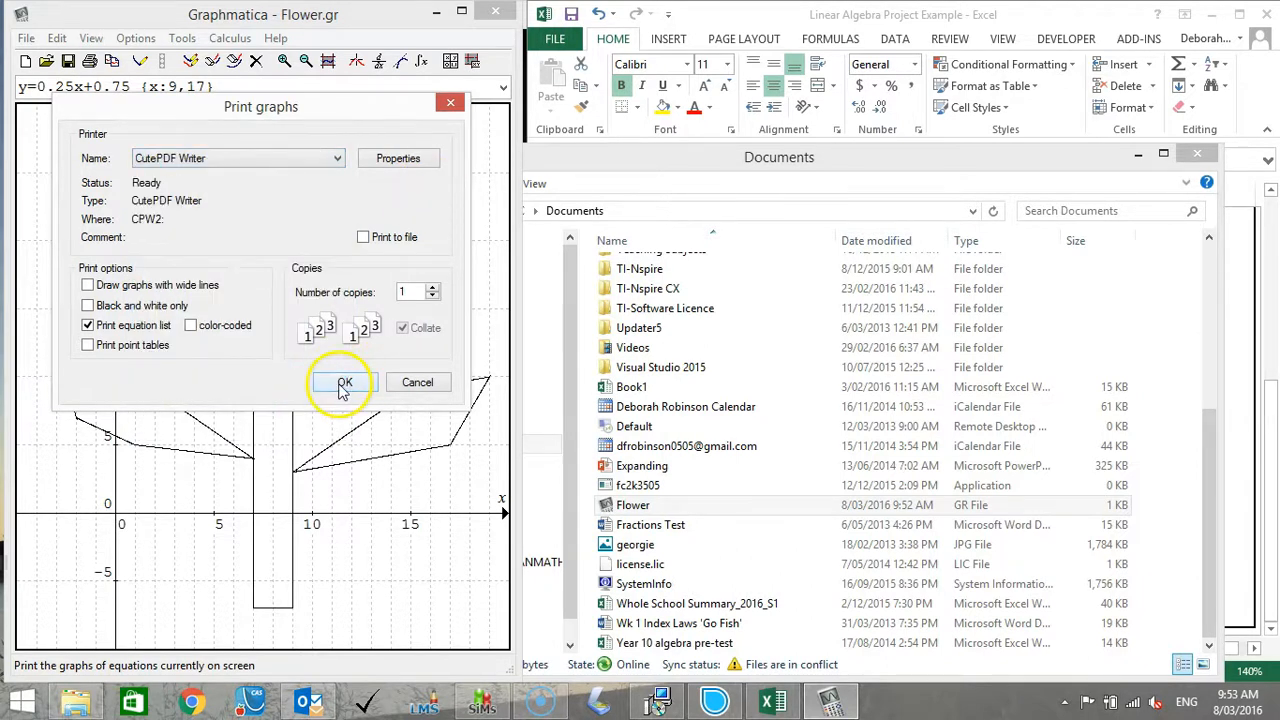
pyautogui.click(341, 385)
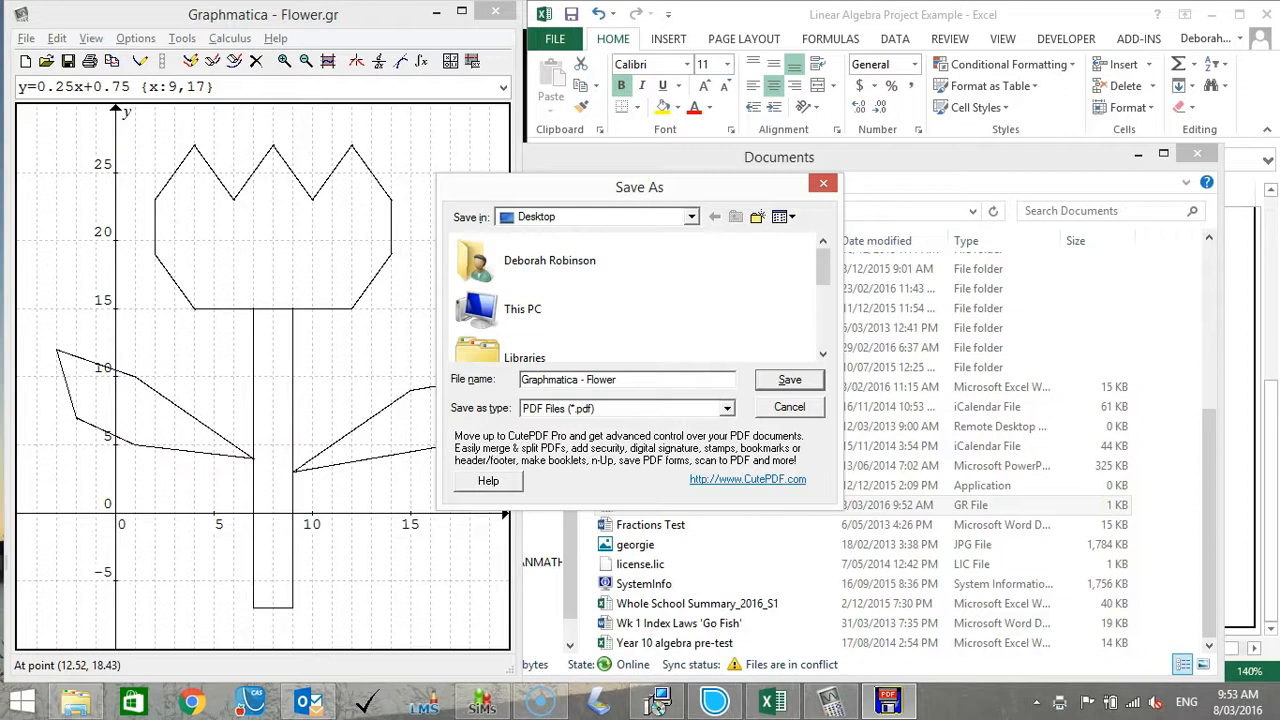
# Save the PDF printout on the Desktop under the name Graphmatica - Flower.
pyautogui.click(628, 379)
pyautogui.moveTo(822, 277); pyautogui.dragTo(824, 228)
pyautogui.click(789, 381)
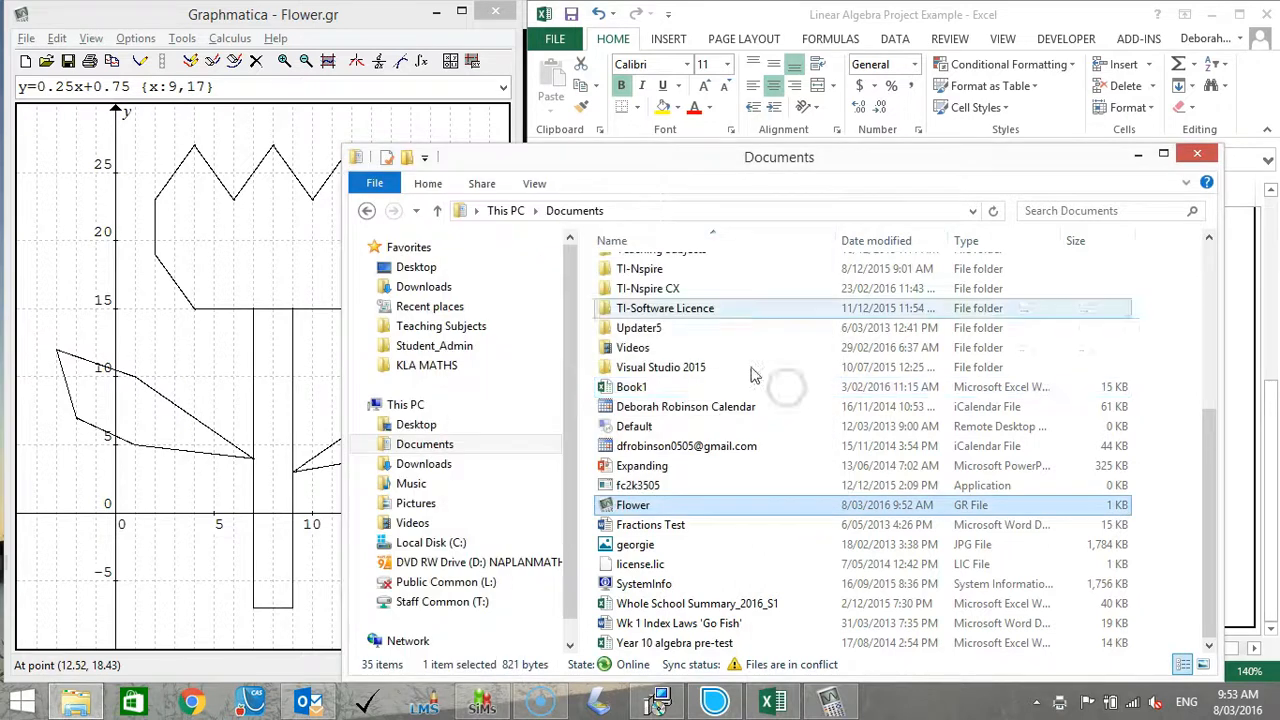
# Open the Graphmatica - Flower PDF from the Desktop folder and examine the printed graph and its equation list.
pyautogui.click(416, 267)
pyautogui.click(680, 640)
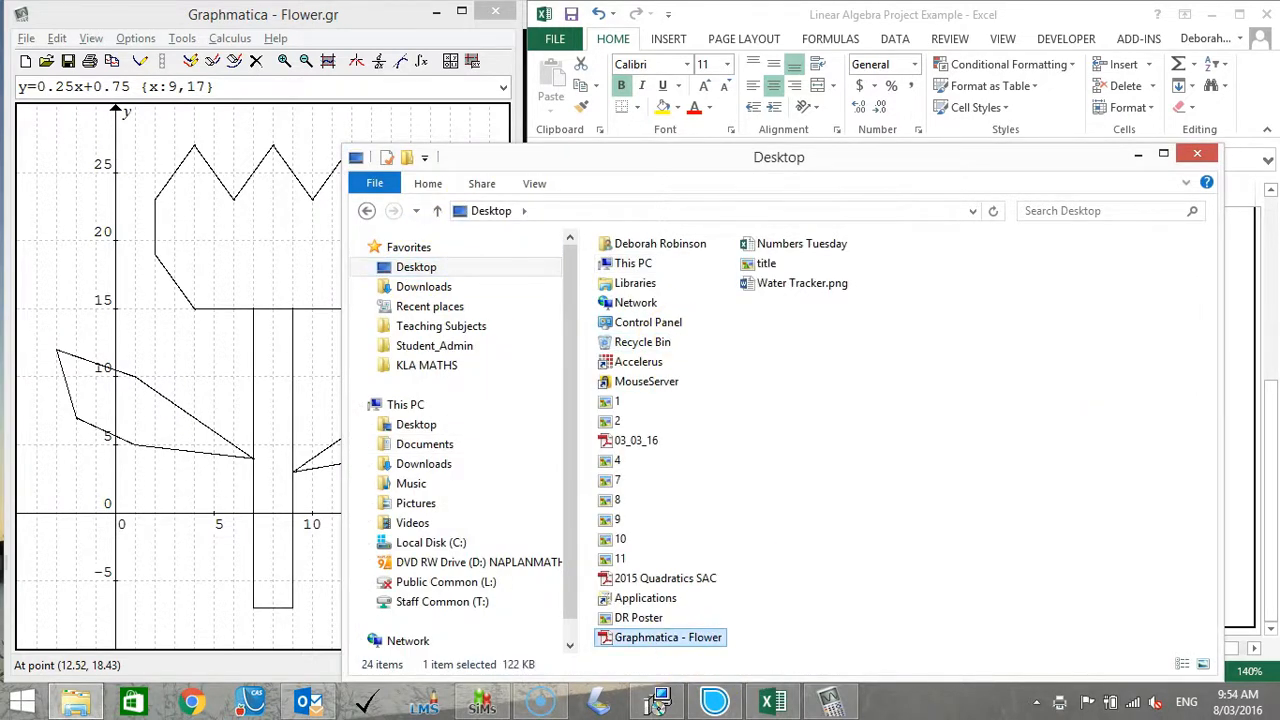
pyautogui.doubleClick(671, 636)
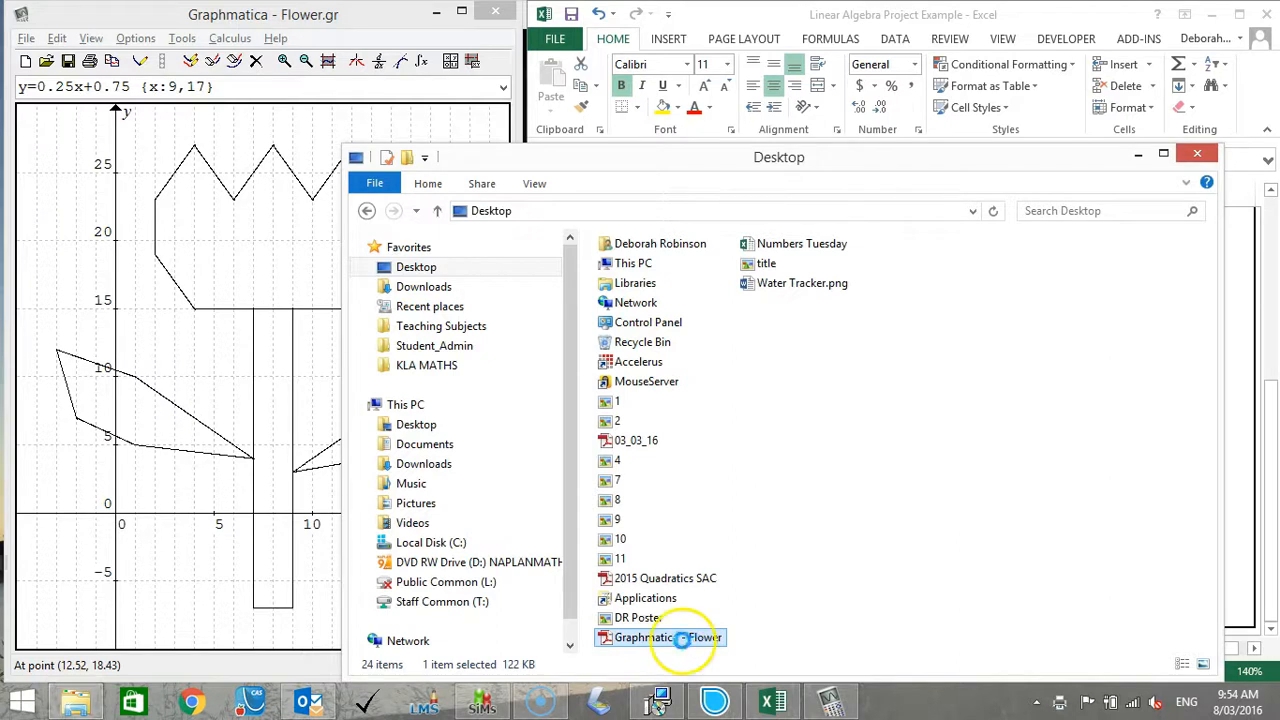
pyautogui.moveTo(1264, 172); pyautogui.dragTo(1270, 362)
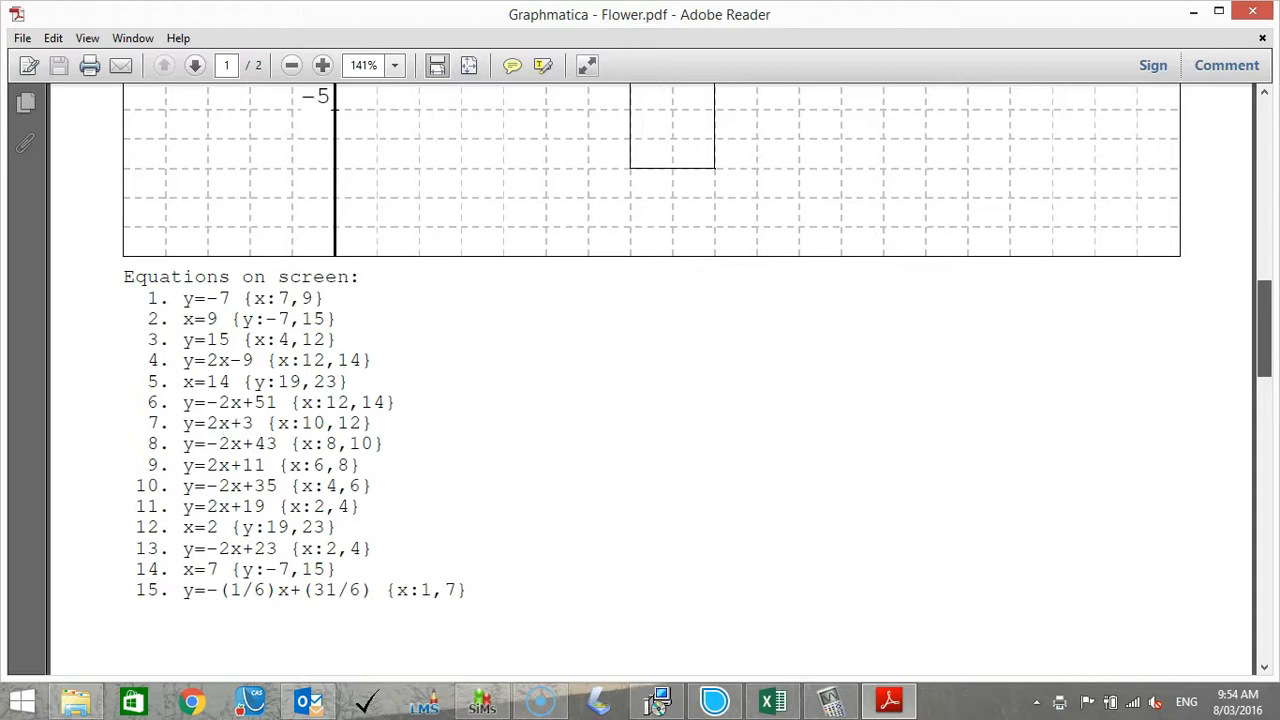
pyautogui.moveTo(1270, 362); pyautogui.dragTo(1273, 245)
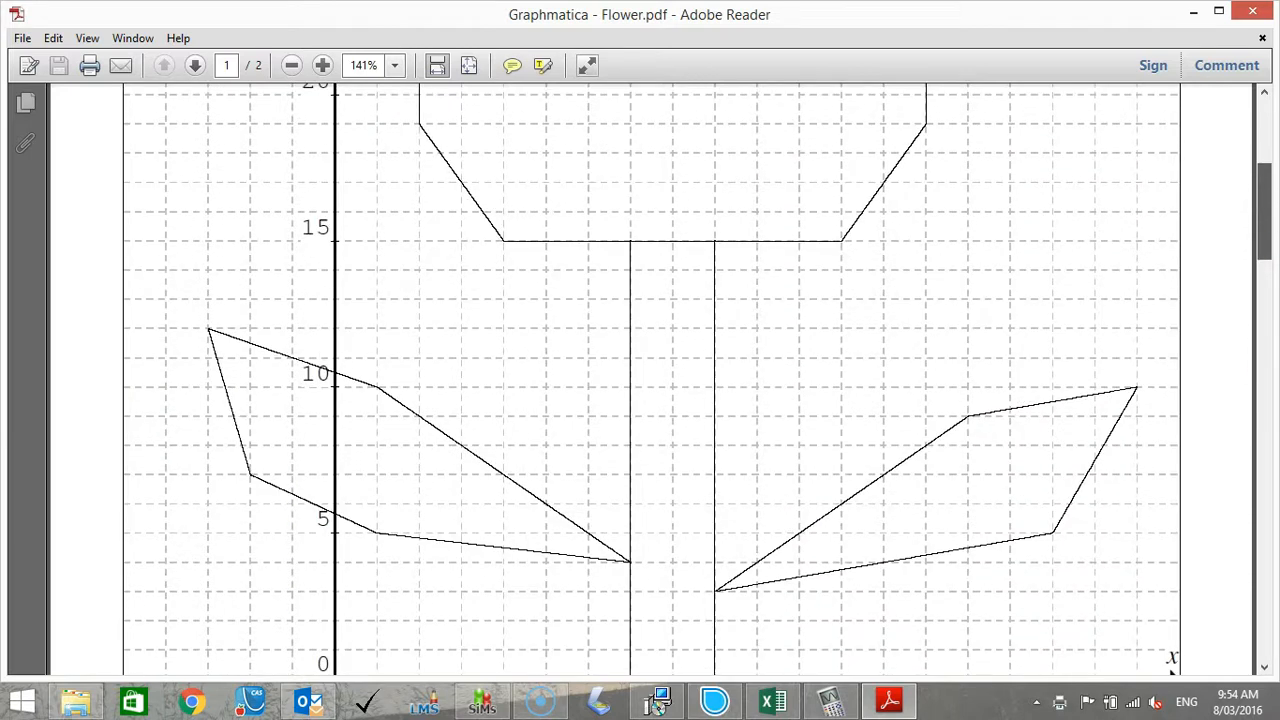